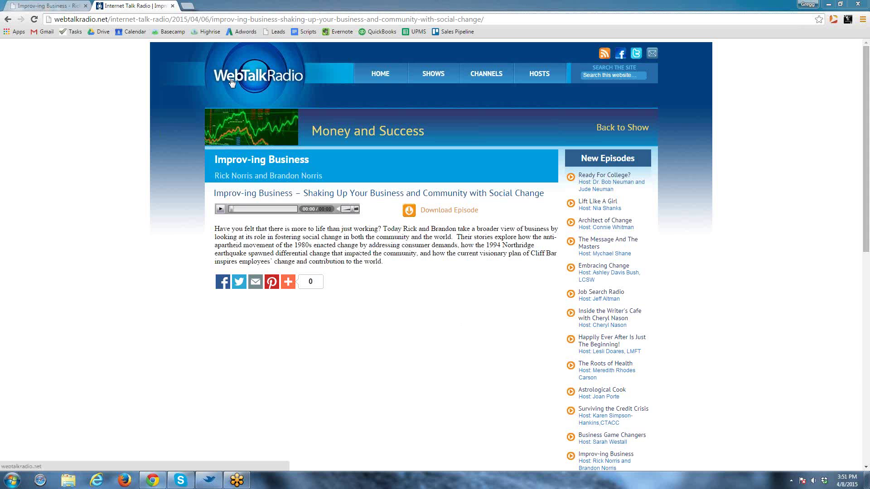
- Download the episode MP3 and copy the title 'Shaking Up Your Business and Community with Social Change'
left_click(448, 211)
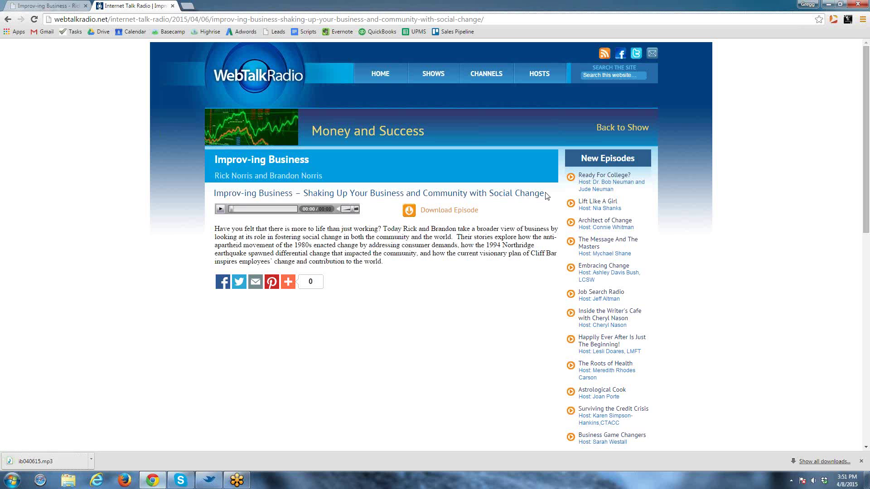
left_click_drag(543, 192, 305, 192)
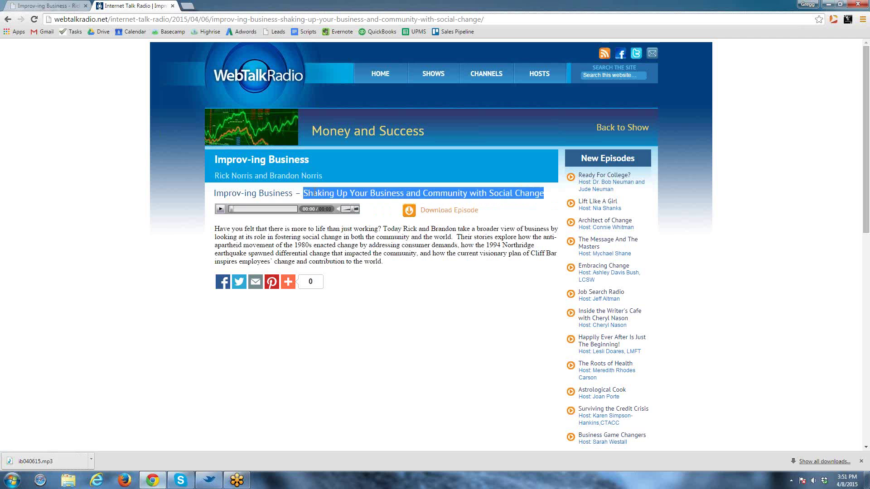
right_click(314, 193)
left_click(338, 199)
- Open SoundCloud's Upload page in a new tab and bring up the downloaded MP3's options
left_click(190, 6)
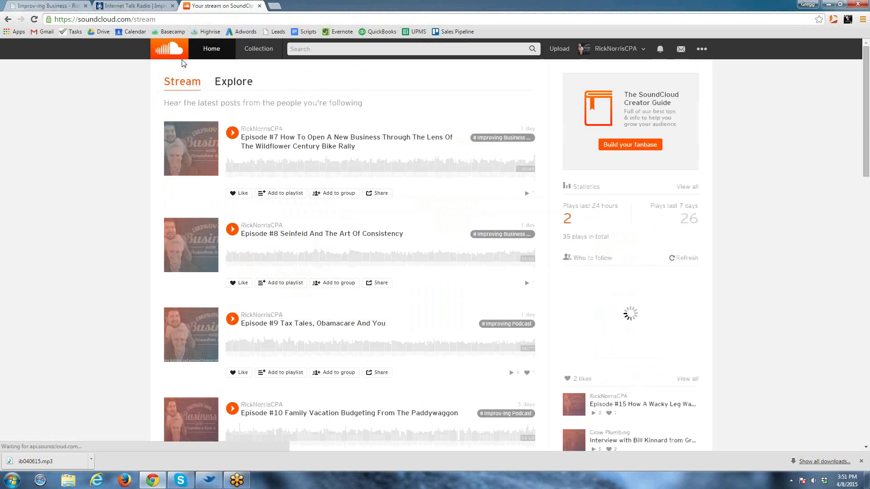
left_click(610, 49)
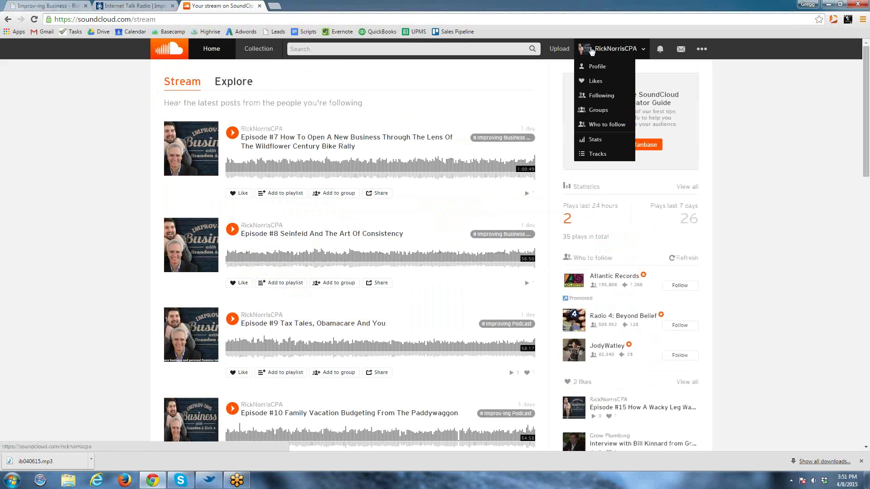
left_click(559, 49)
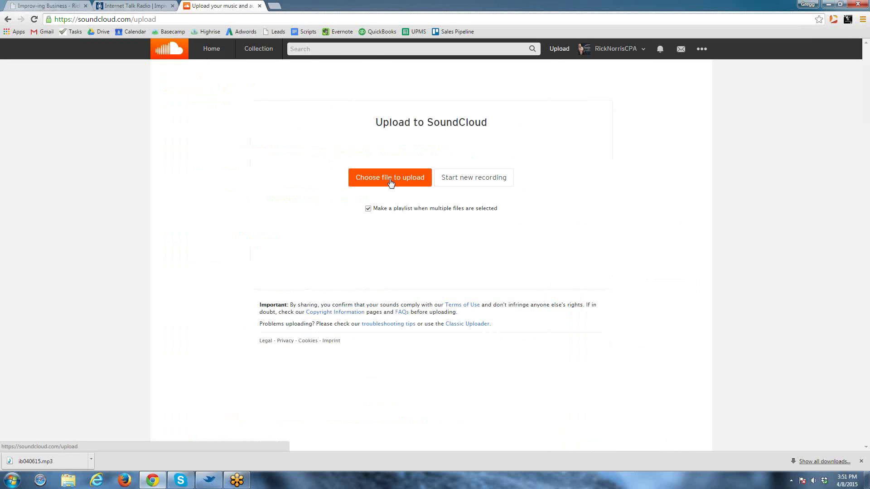
left_click(91, 460)
- Rename the downloaded ib040615 MP3 to 'Shaking Up Your Business and Community with Social Change'
left_click(118, 431)
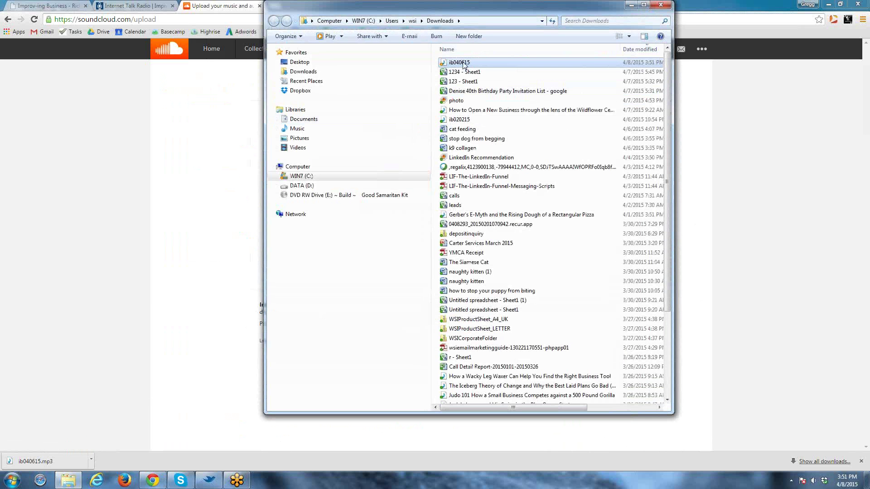
right_click(463, 66)
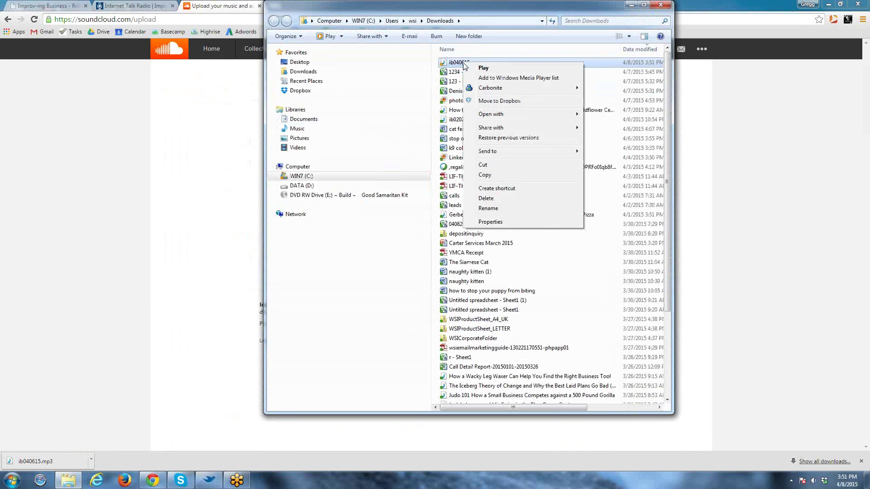
left_click(488, 209)
key("ctrl+v")
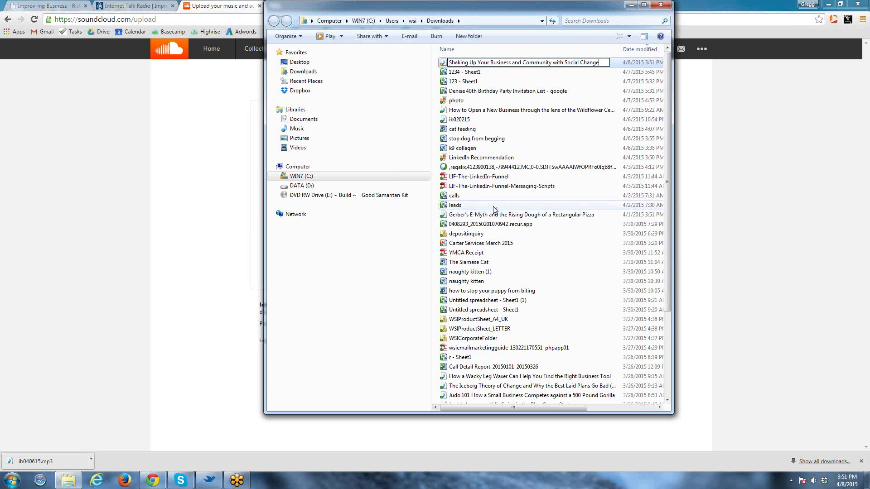
left_click(491, 75)
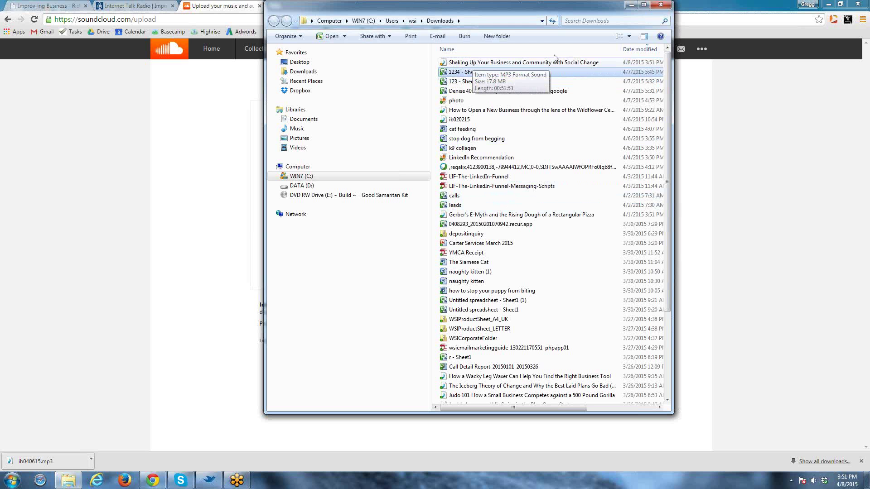
left_click(668, 7)
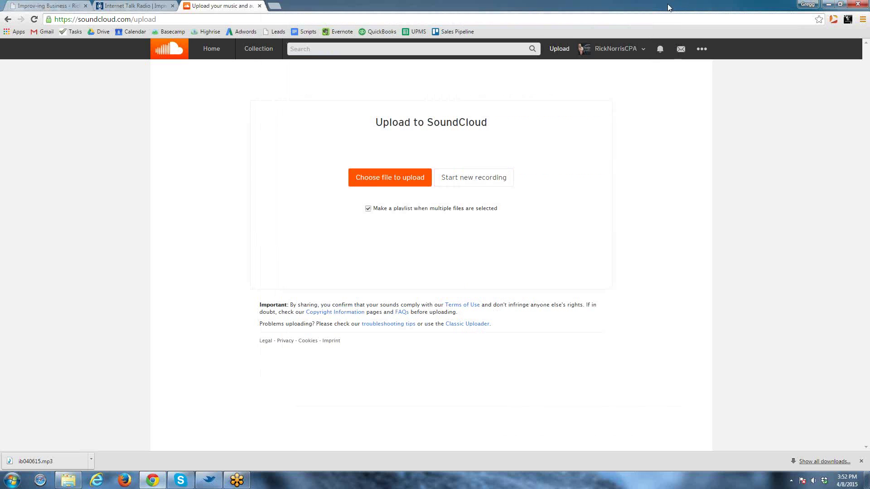
left_click(387, 178)
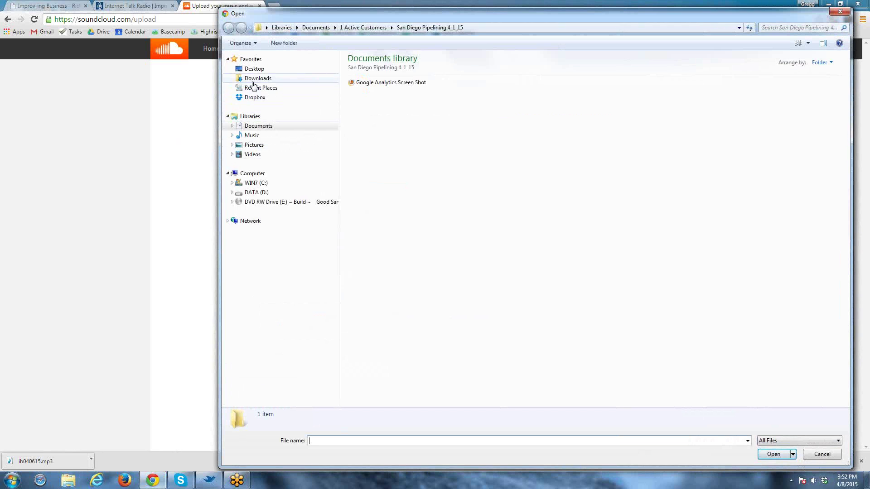
left_click(256, 78)
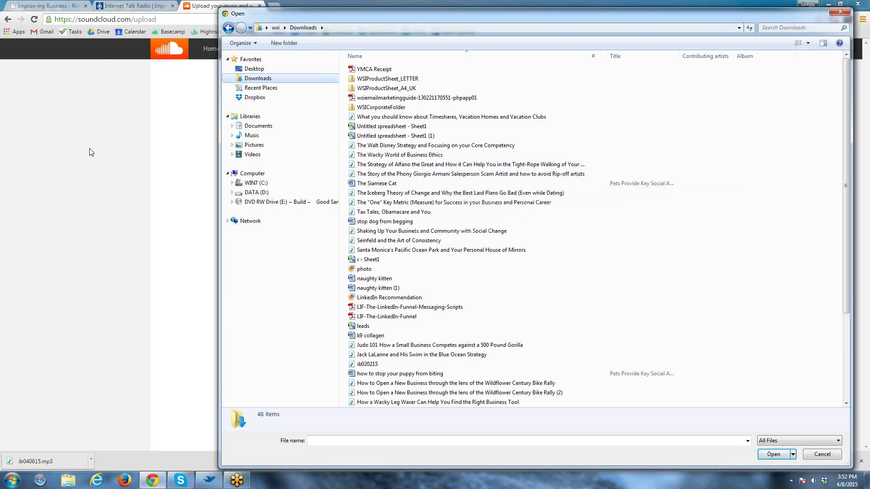
left_click(111, 103)
left_click_drag(447, 15, 199, 44)
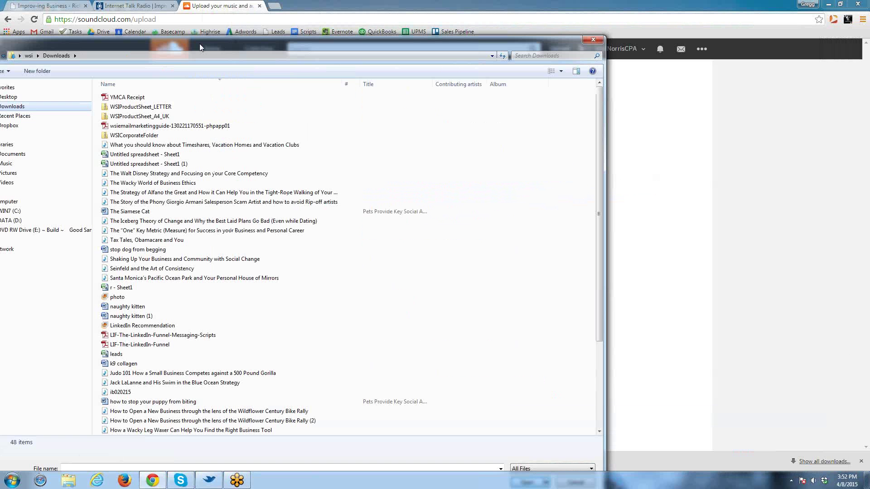
left_click(593, 39)
left_click(126, 5)
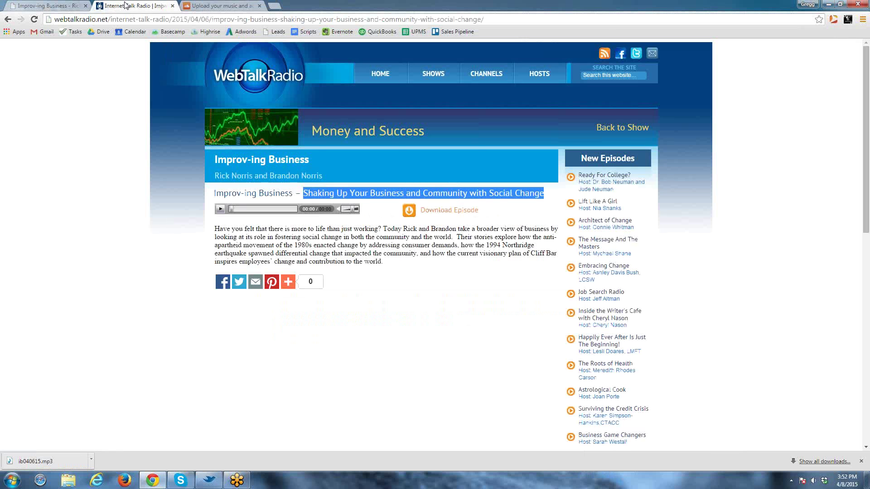
- Upload the renamed 'Shaking Up Your Business…' MP3 from Downloads, sorted by name, to SoundCloud
left_click(213, 6)
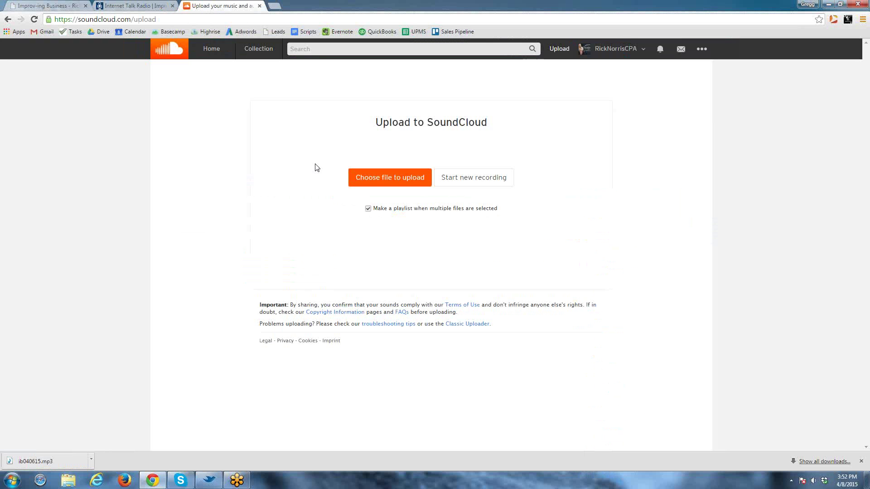
left_click(387, 181)
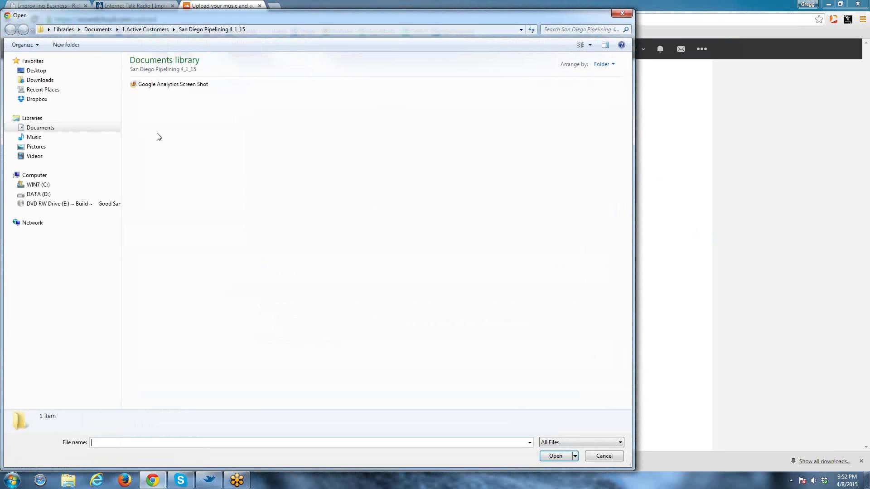
left_click(33, 81)
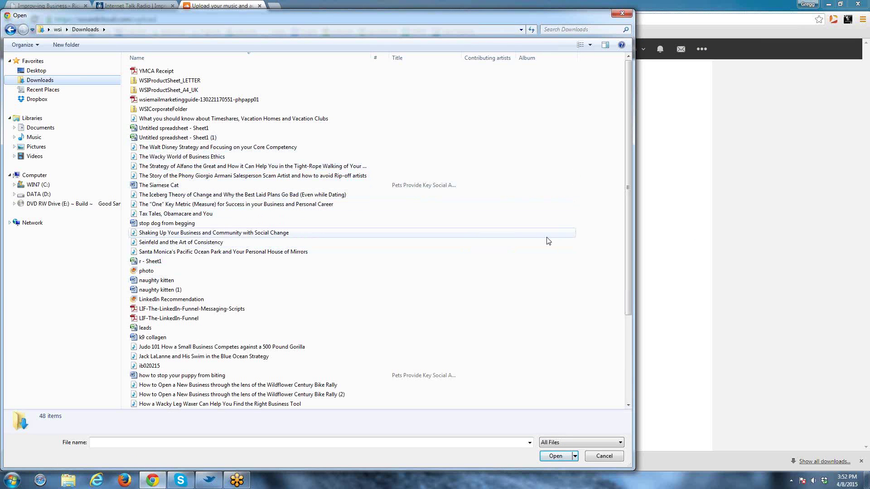
right_click(526, 283)
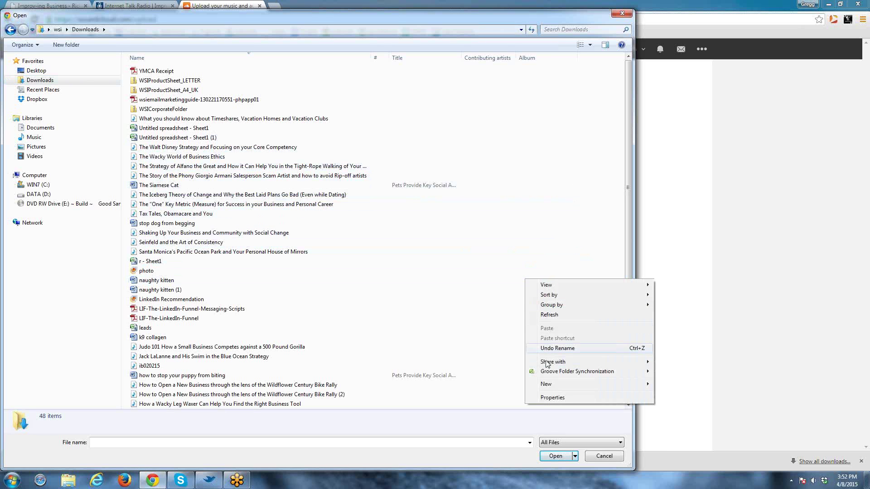
left_click(549, 315)
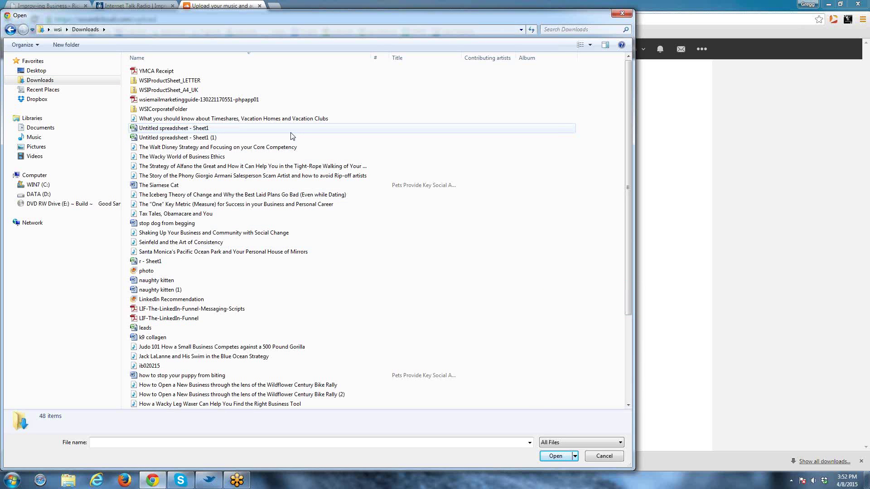
left_click(159, 58)
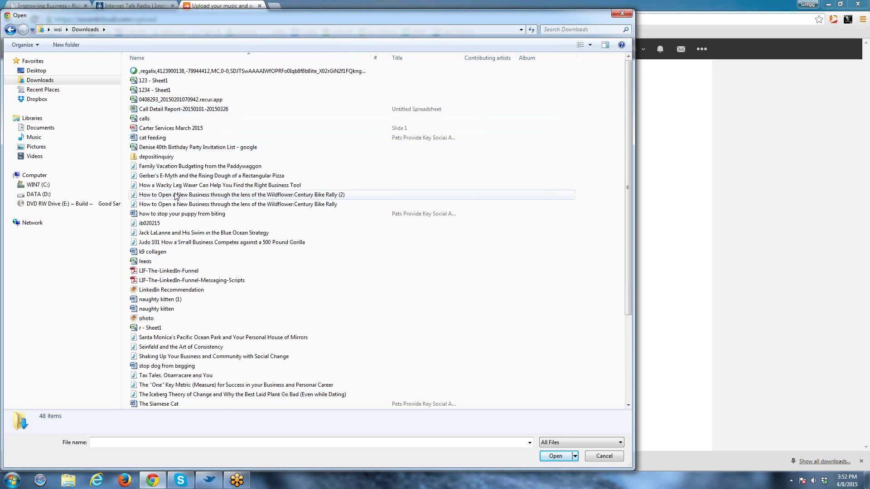
scroll(176, 196, "down", 3)
scroll(177, 195, "down", 1)
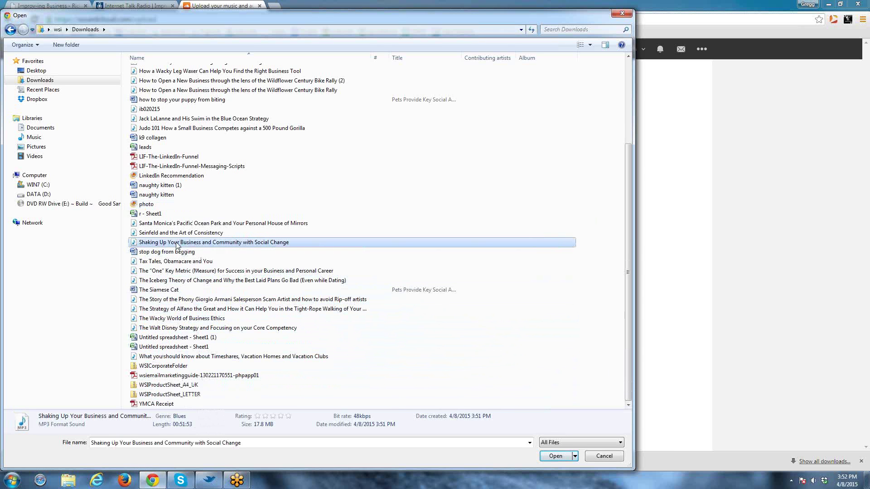
double_click(177, 245)
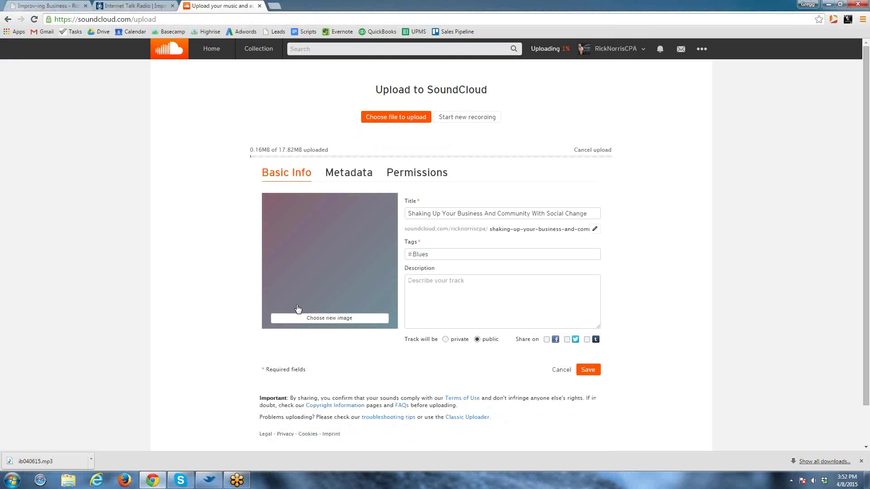
- Set the track artwork to 'Improving Business Podcast Image Best' from the client's folder in 1 Active Customers
left_click(328, 319)
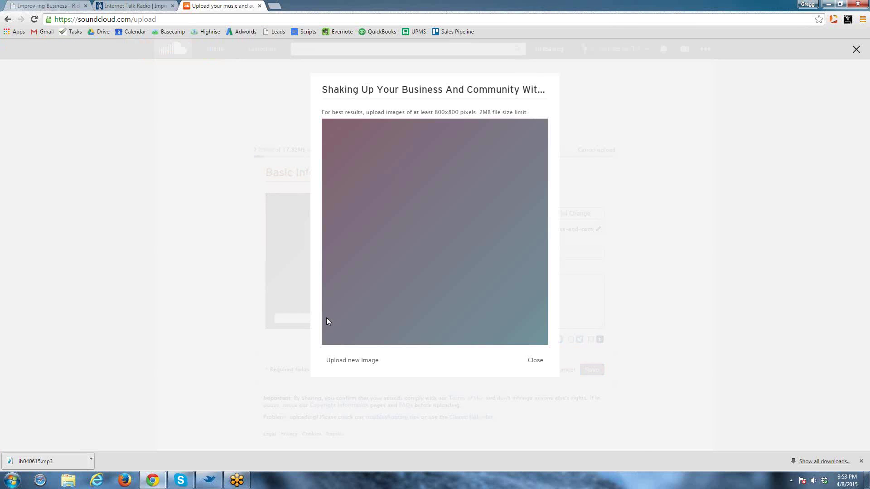
left_click(347, 362)
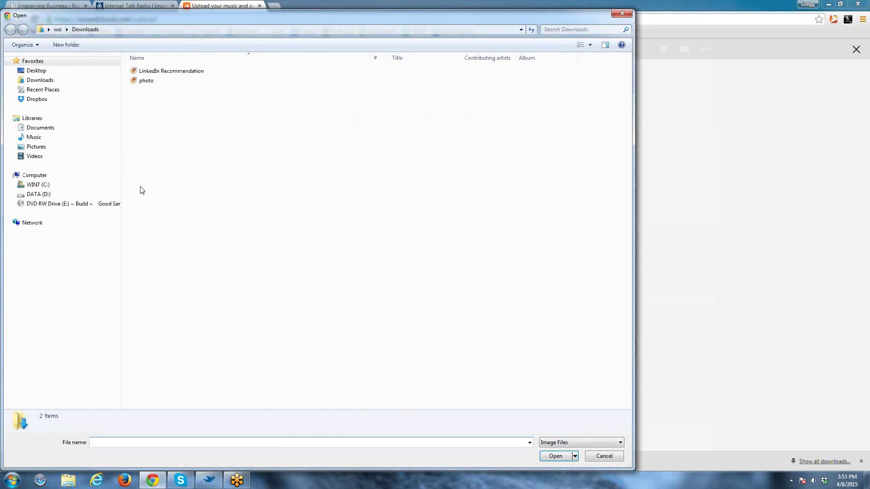
left_click(41, 128)
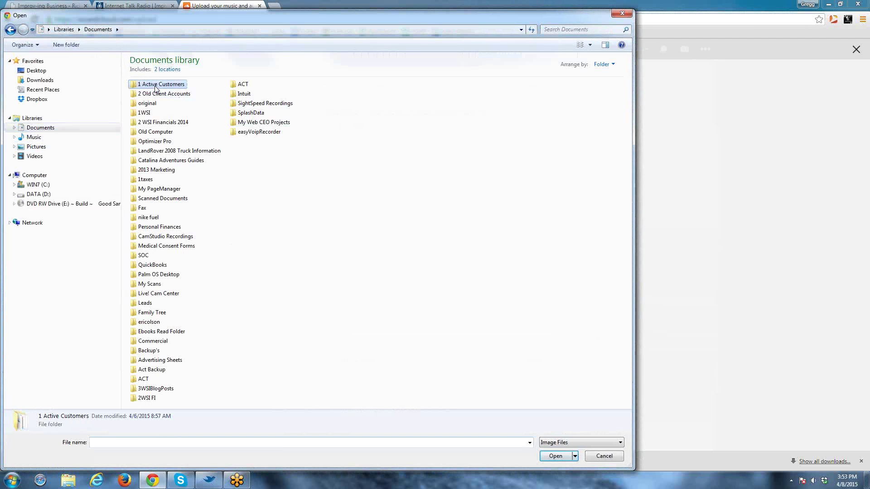
double_click(155, 85)
double_click(159, 95)
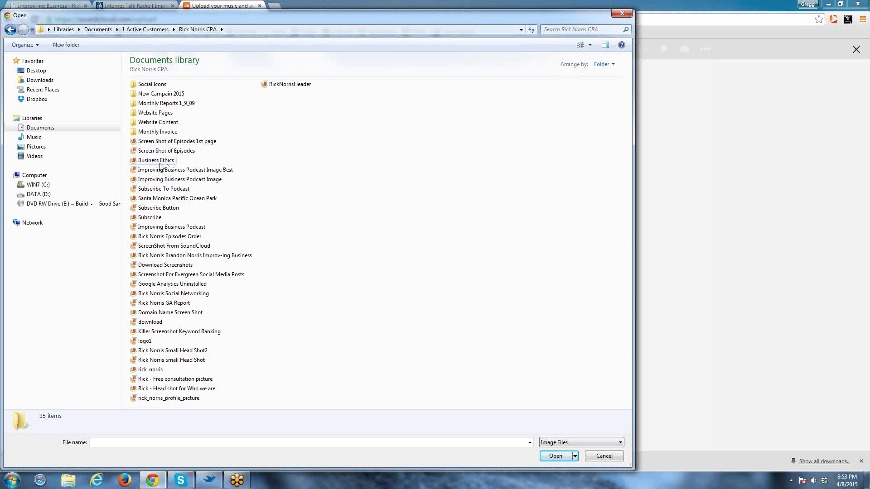
double_click(167, 172)
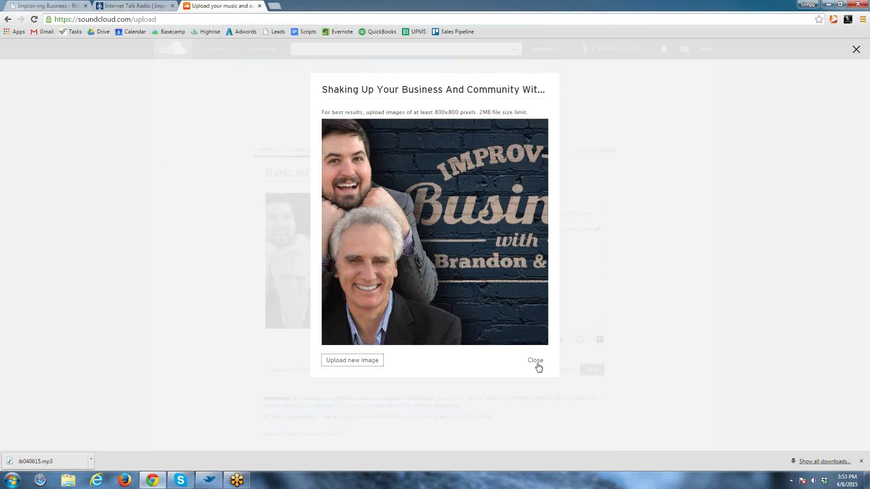
left_click(536, 361)
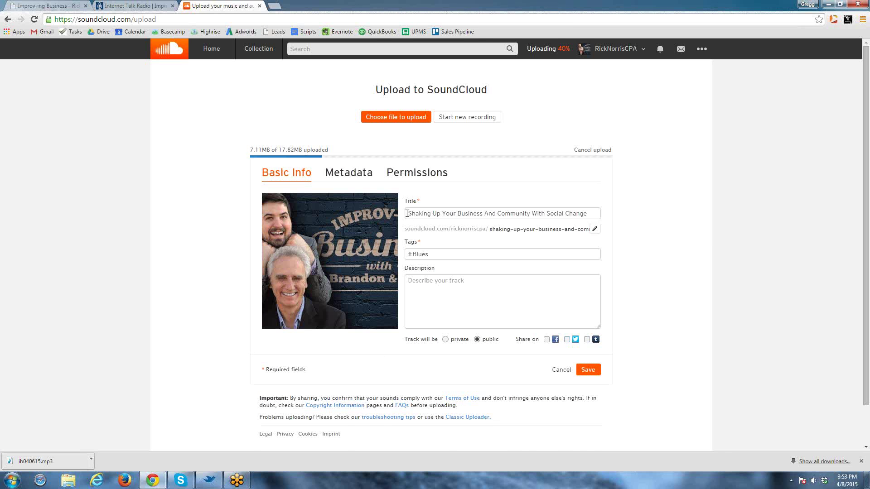
- Prefix the track title with 'Episode 17' and add the tag 'Improv-ing Business Podcast'
left_click(54, 5)
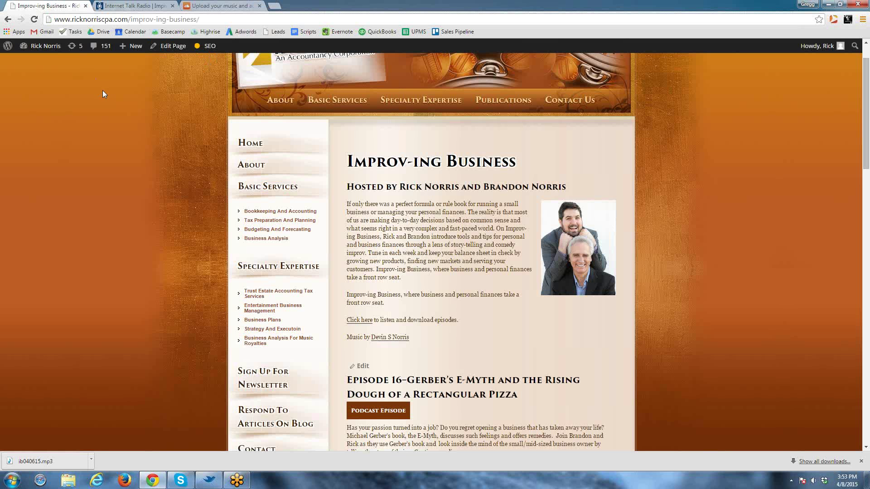
left_click(209, 5)
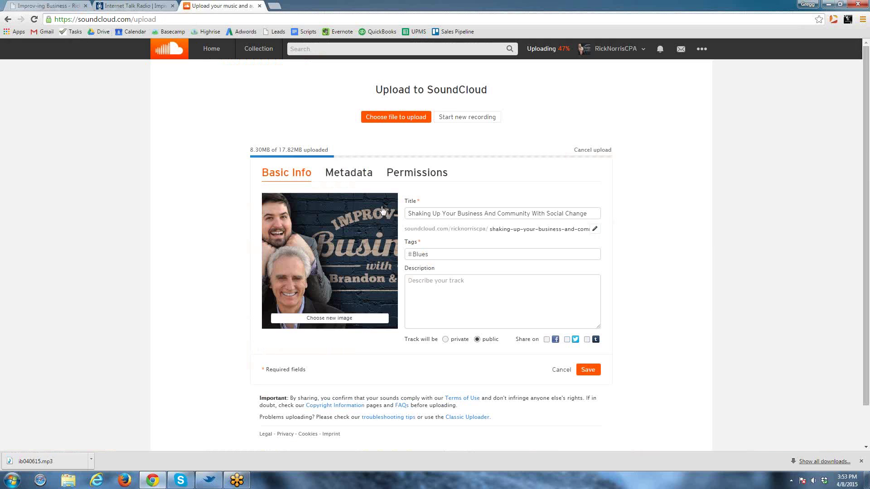
left_click(407, 212)
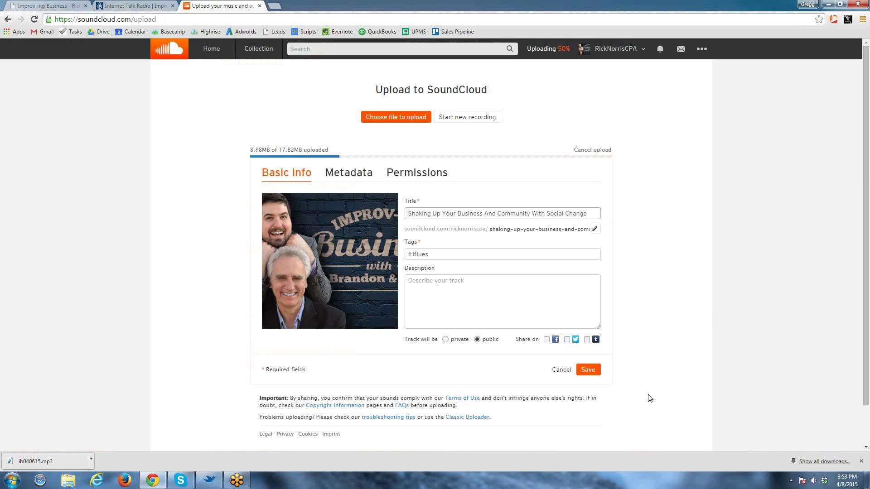
type("Episode ")
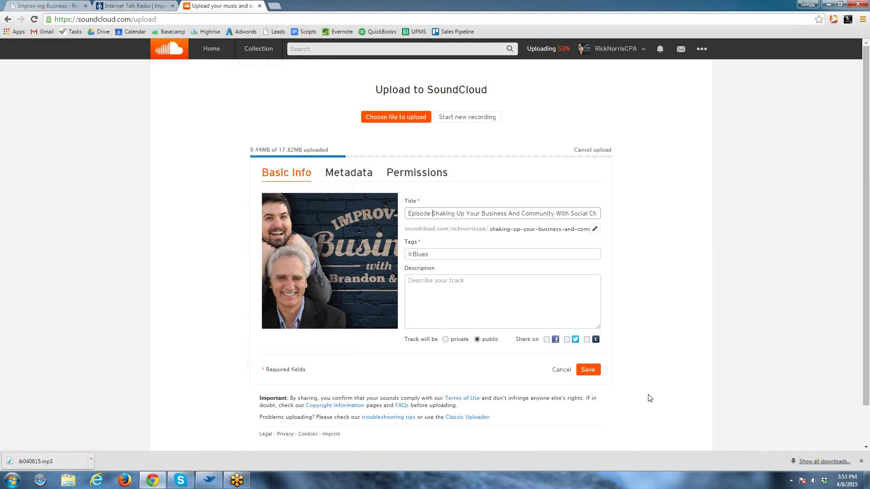
type("17")
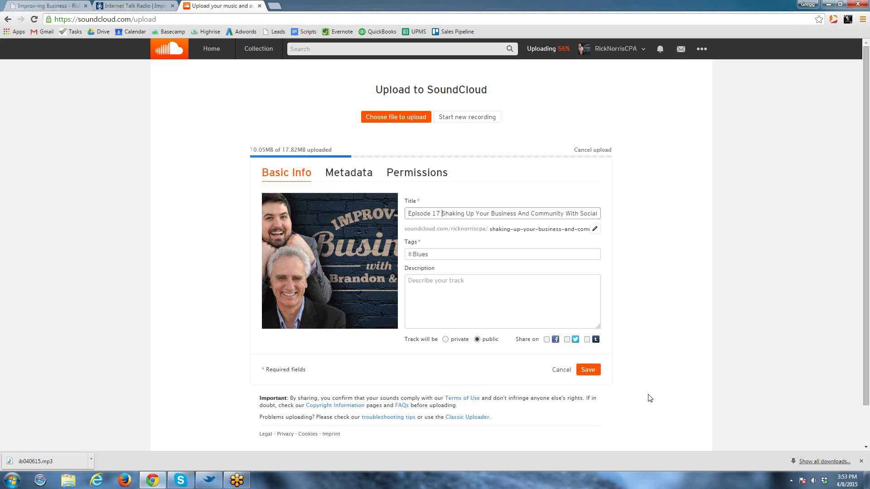
left_click(443, 256)
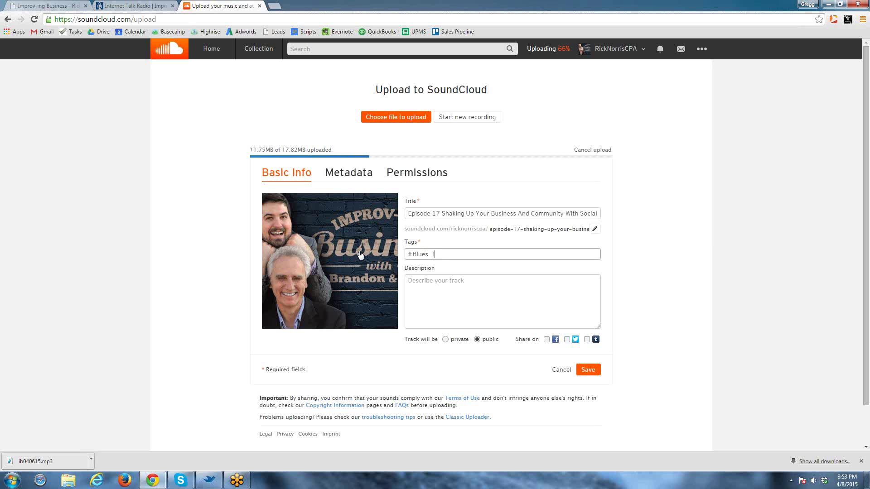
type("Improv-ing")
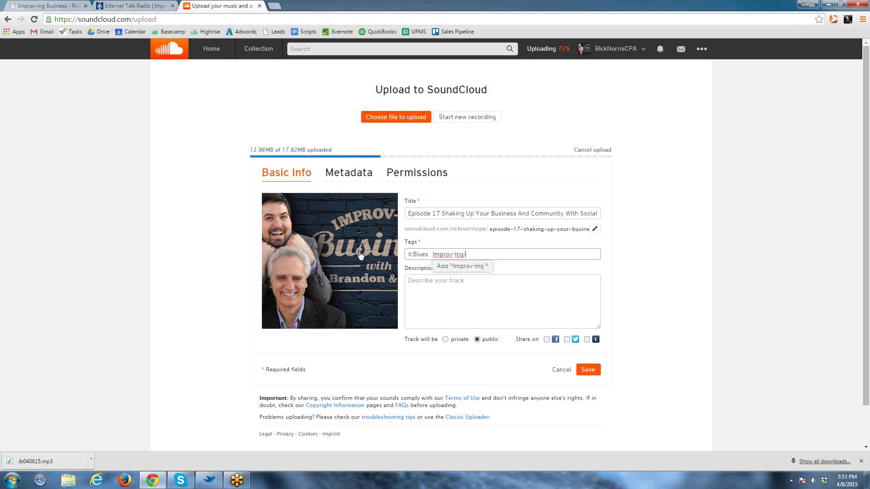
type(" Business Podcast")
key("Return")
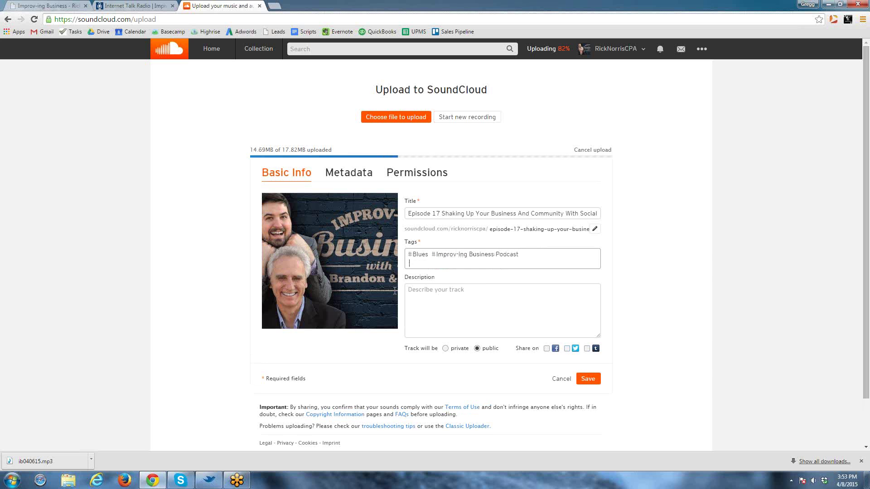
- Fill the description with the track title plus the Improv-ing Business page URL, then save
left_click_drag(409, 213, 717, 237)
key("ctrl+c")
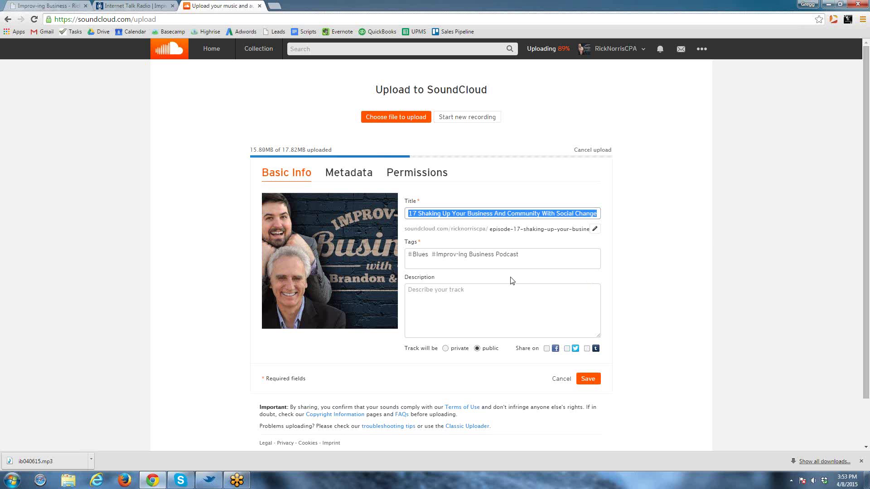
left_click(508, 291)
key("ctrl+v")
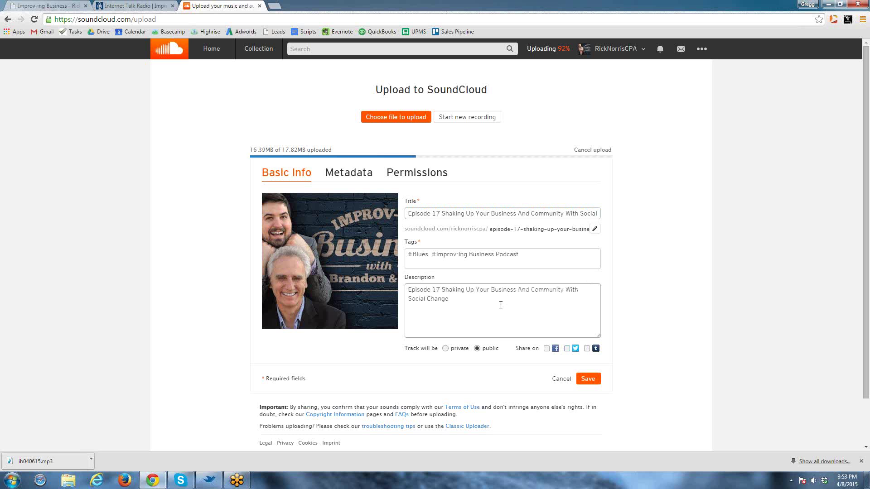
left_click(52, 6)
left_click(98, 18)
right_click(99, 19)
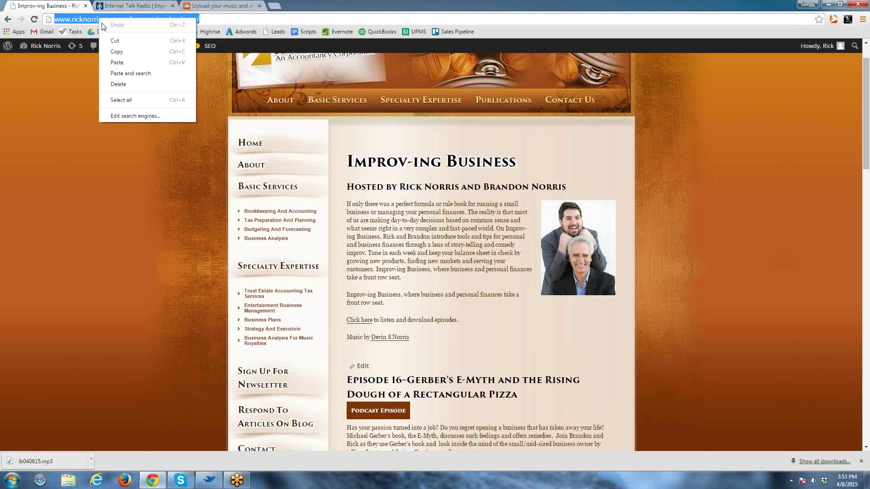
left_click(117, 53)
left_click(212, 5)
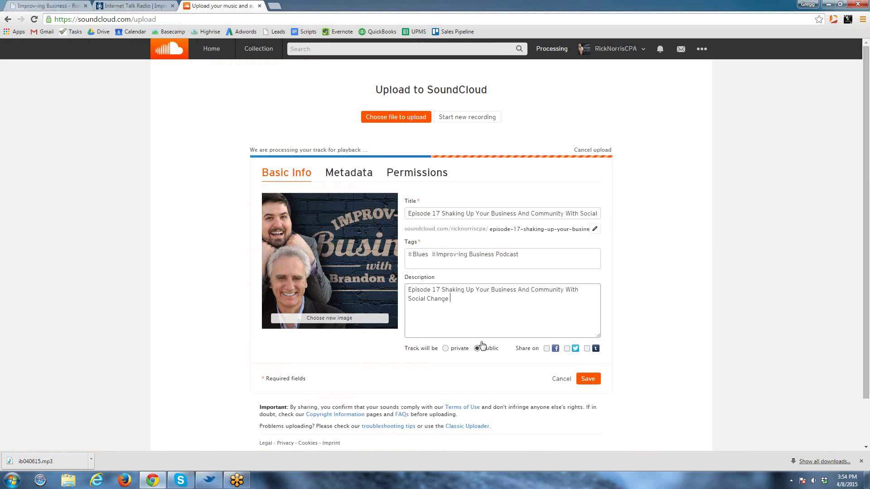
key("ctrl+v")
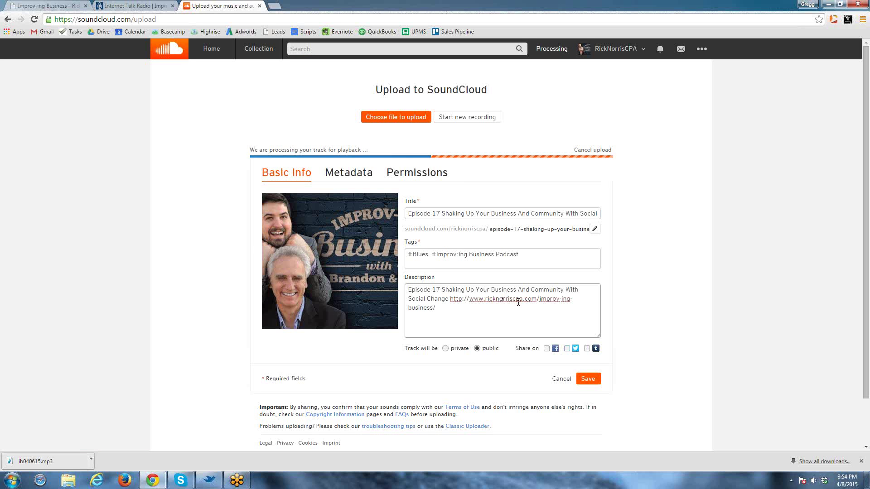
left_click(588, 379)
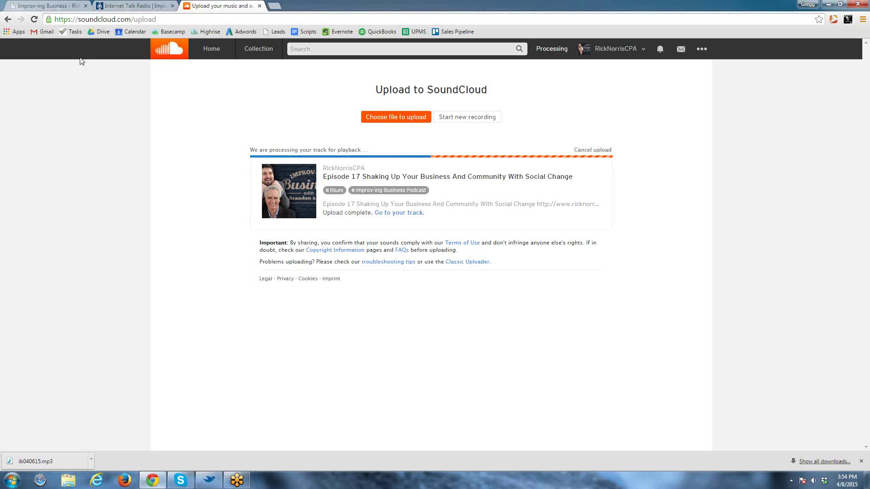
- Open the Episode 16 post, Gerber's E-Myth and the Rising Dough of a Rectangular Pizza, for editing
left_click(30, 5)
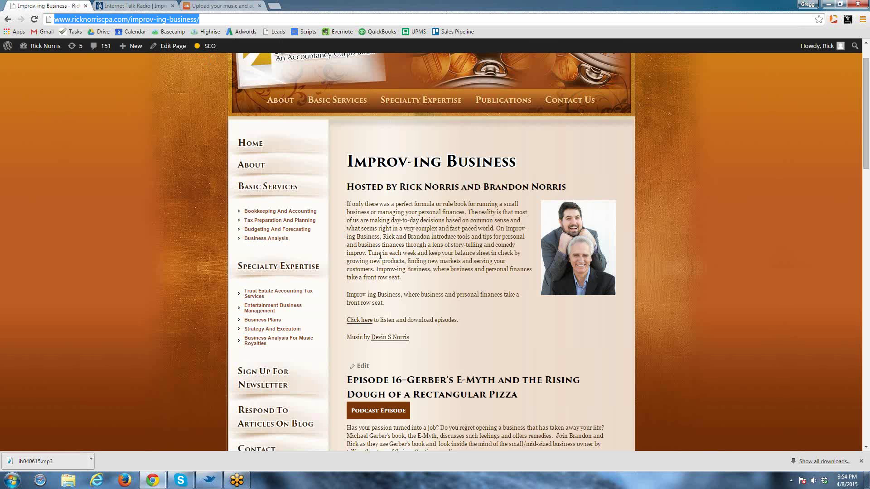
scroll(433, 253, "down", 1)
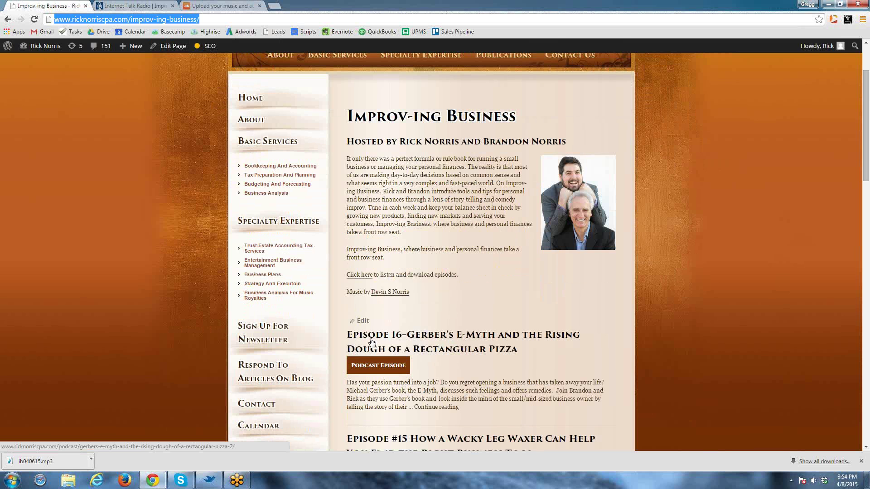
scroll(469, 342, "down", 2)
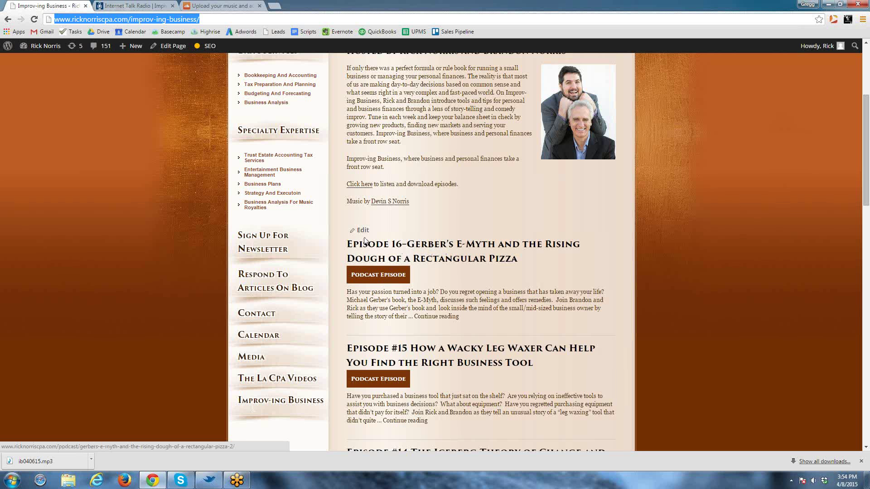
left_click(413, 247)
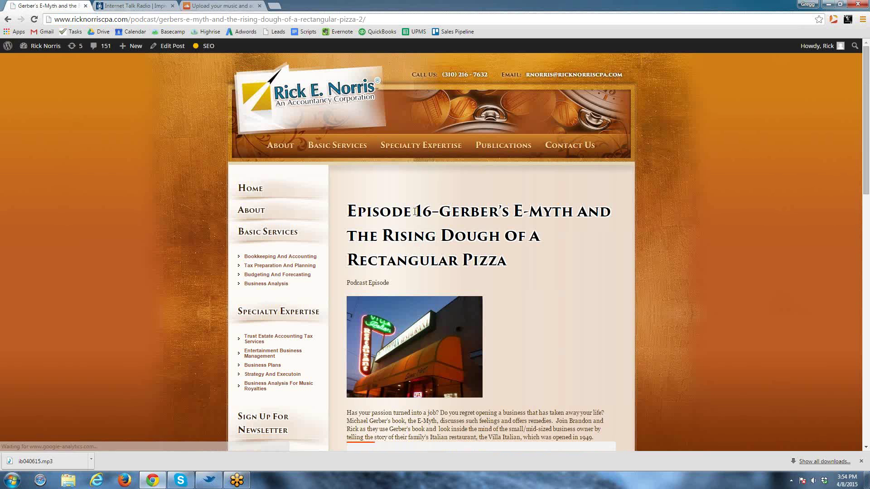
scroll(454, 230, "down", 4)
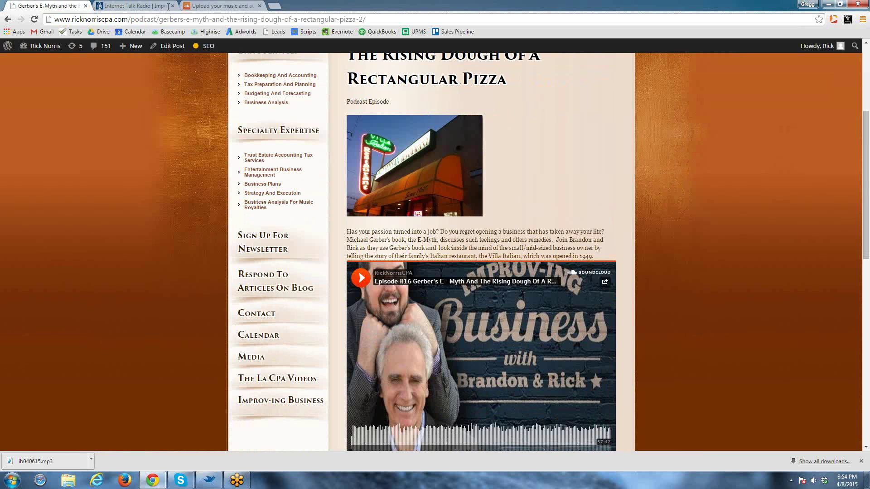
scroll(242, 55, "down", 13)
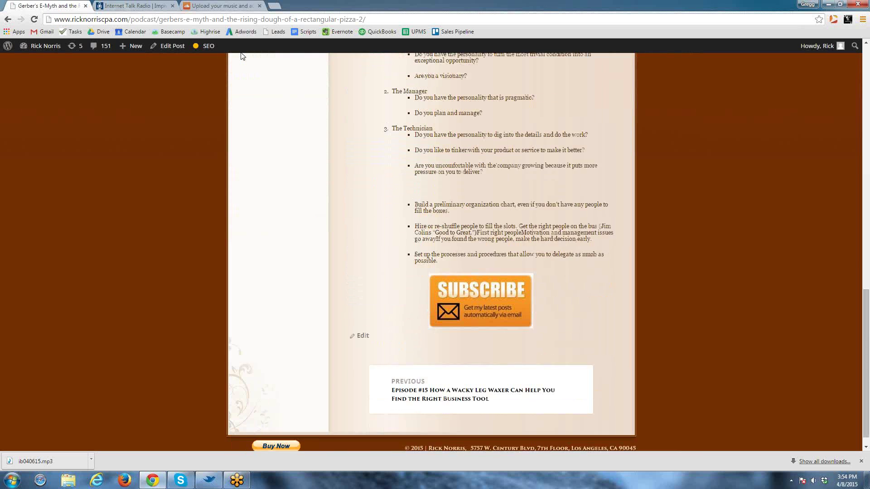
left_click(363, 322)
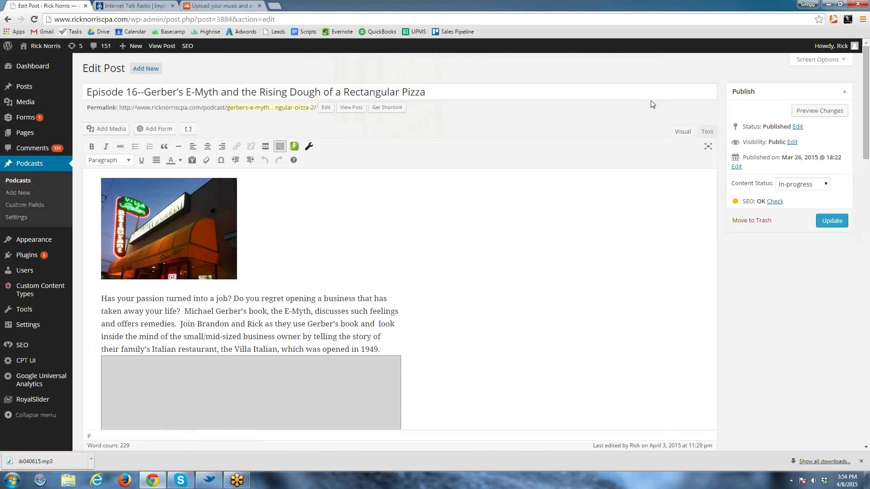
- Copy all of the Episode 16 post's HTML from the Text view and start a new podcast post
left_click(706, 133)
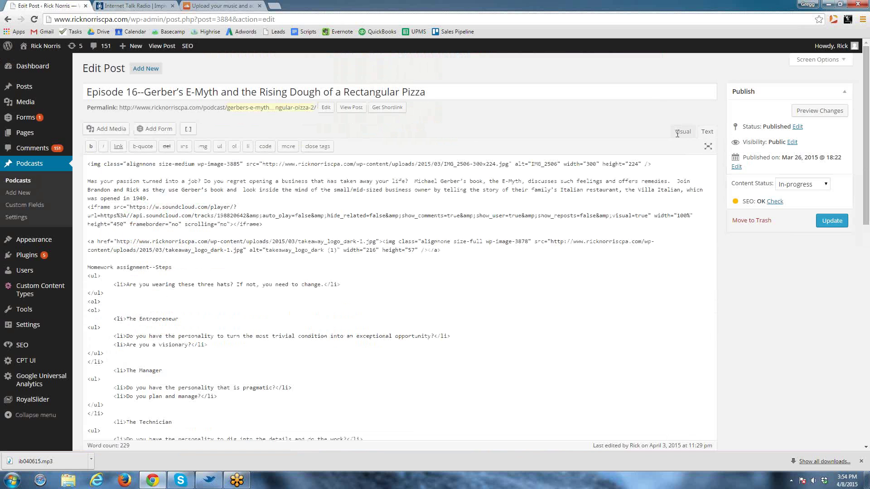
right_click(418, 276)
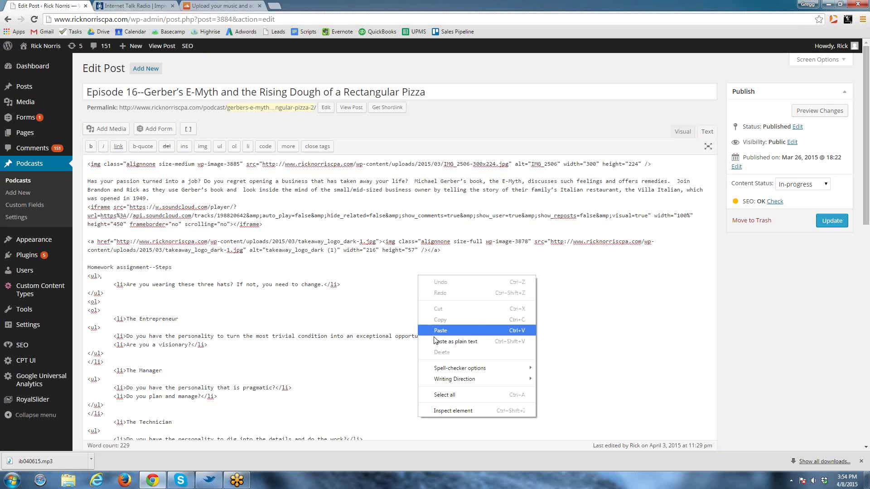
left_click(444, 395)
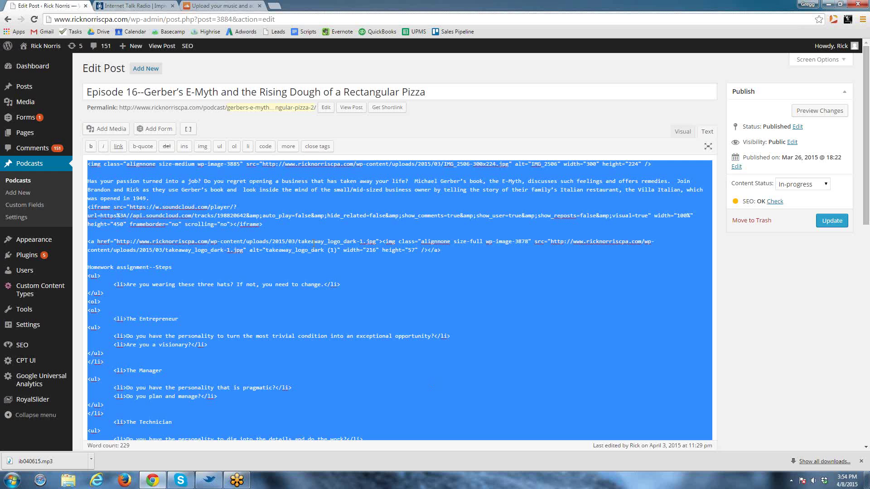
right_click(308, 202)
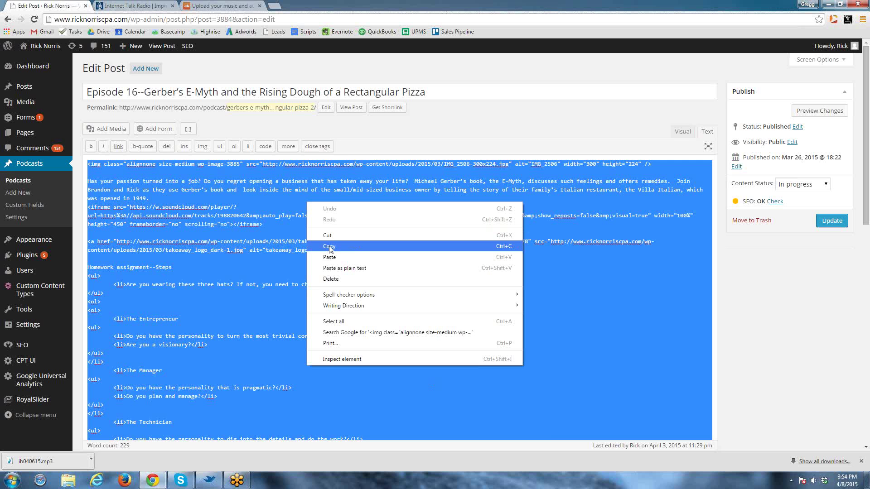
left_click(332, 247)
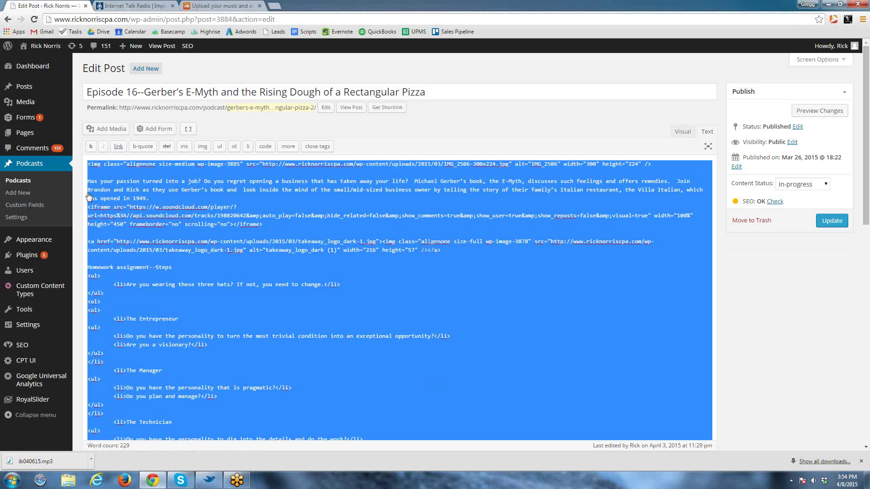
left_click(20, 194)
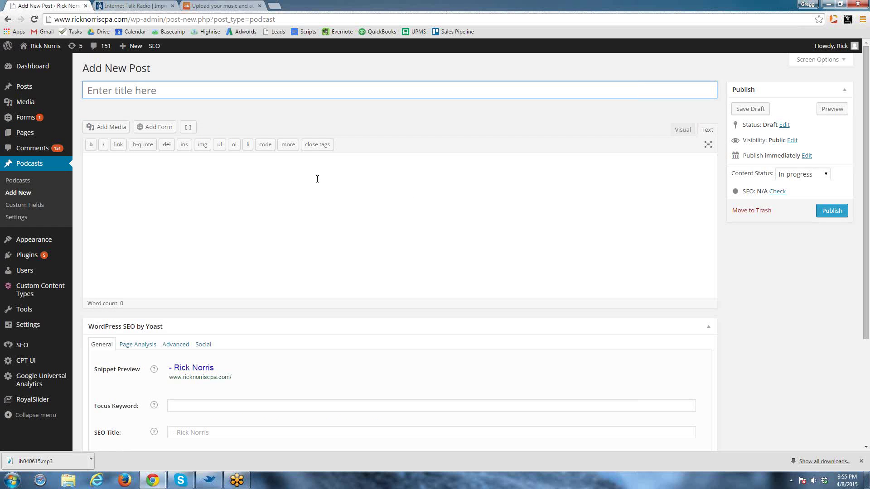
left_click(302, 177)
key("ctrl+v")
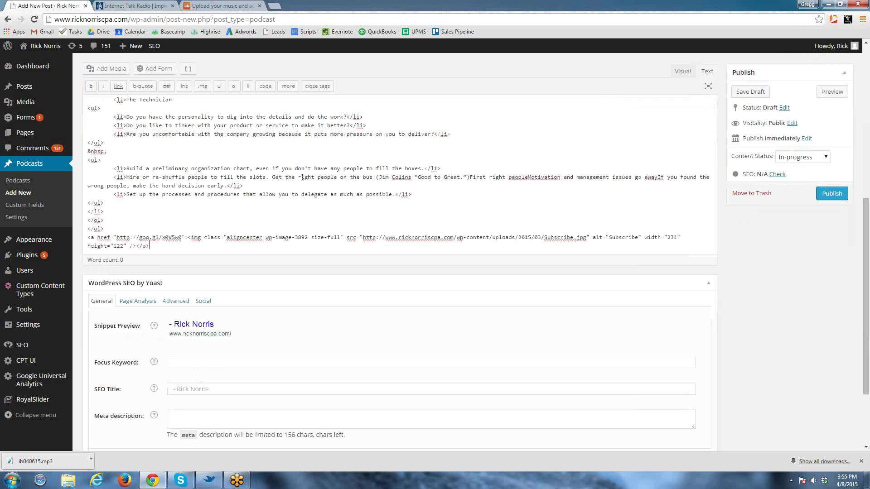
left_click(675, 71)
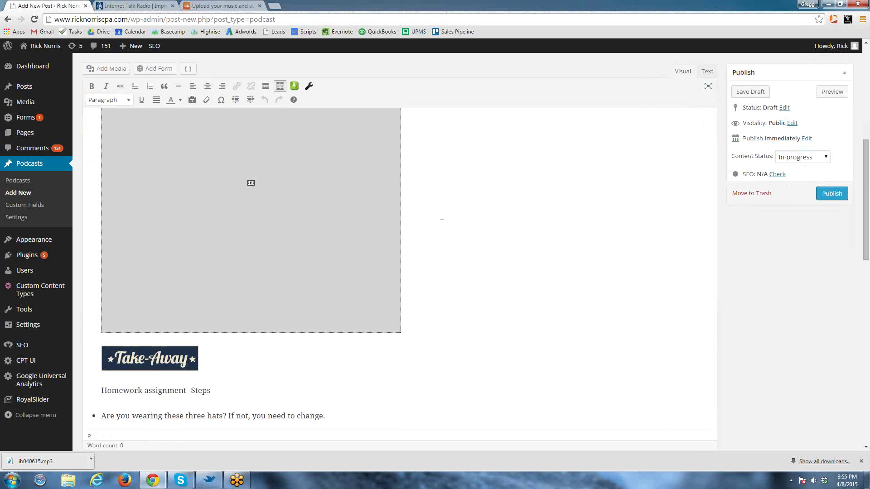
scroll(442, 216, "up", 4)
scroll(442, 216, "up", 3)
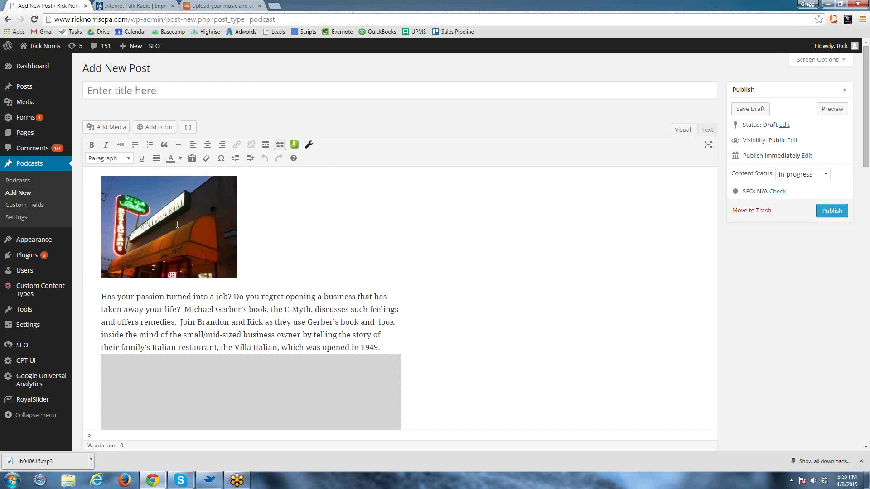
- Copy the WebTalk Radio episode description into a new Notepad document and select all of it
left_click(132, 6)
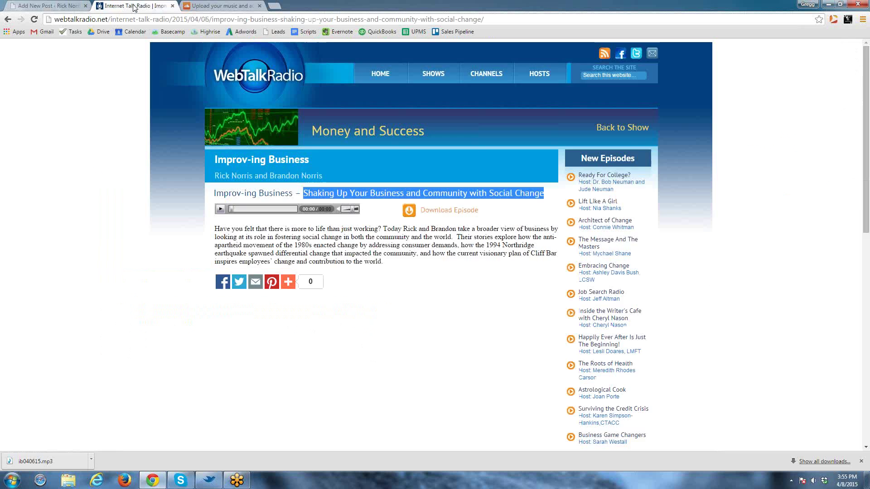
left_click_drag(386, 265, 215, 229)
right_click(229, 237)
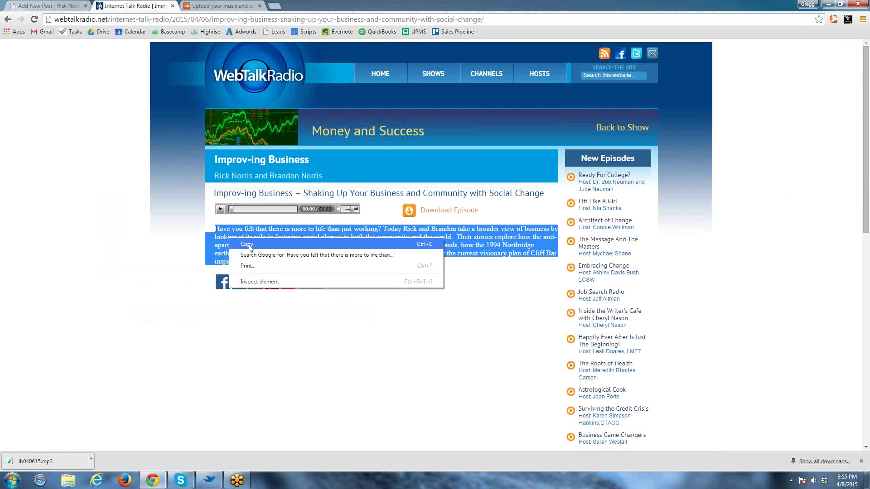
left_click(250, 241)
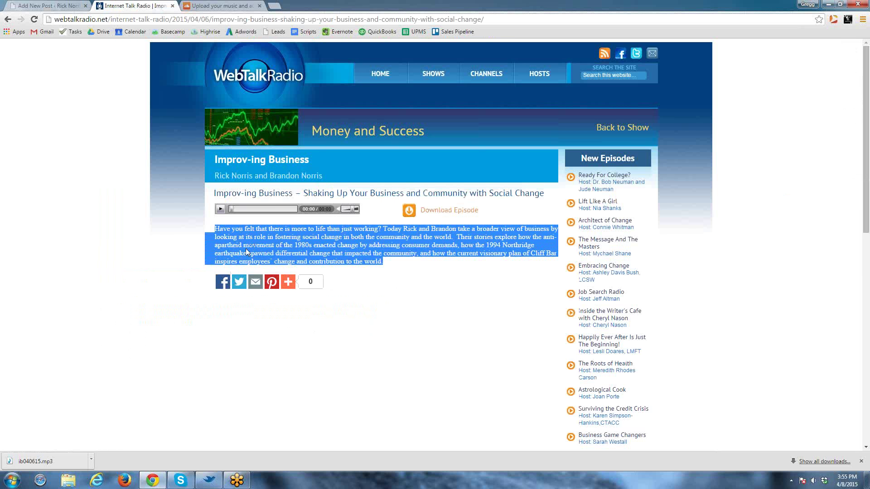
left_click(12, 480)
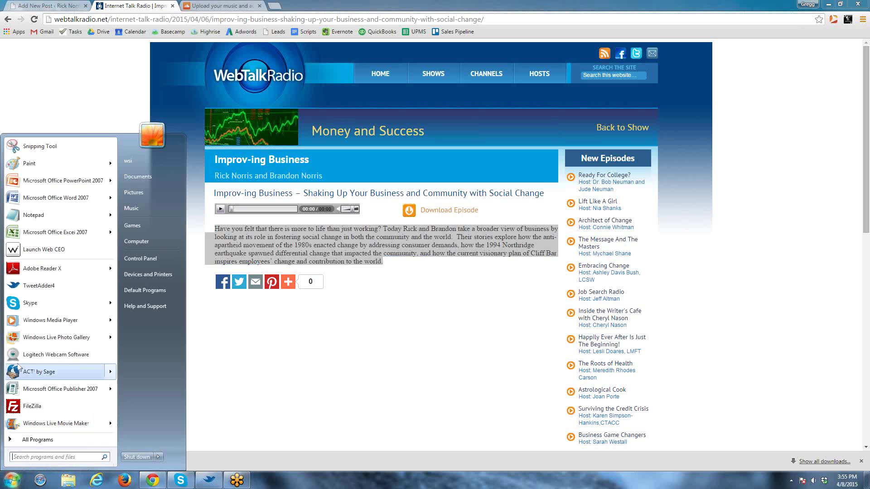
left_click(18, 216)
key("ctrl+v")
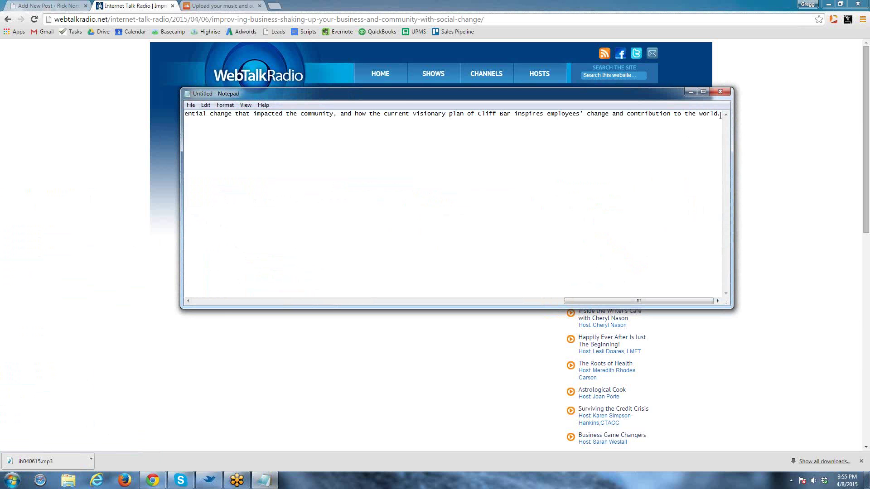
left_click_drag(721, 114, 1, 95)
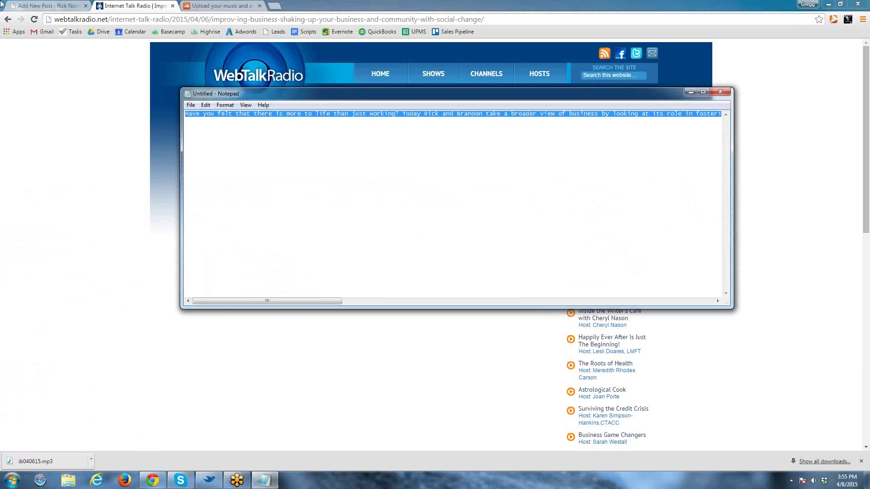
left_click(46, 6)
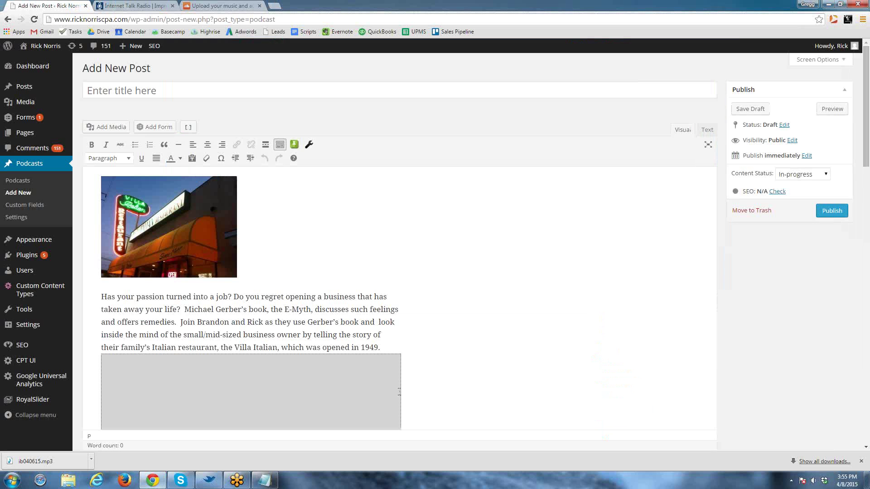
- Replace the old E-Myth paragraph with the social change episode description and delete the restaurant photo
left_click_drag(379, 348, 104, 297)
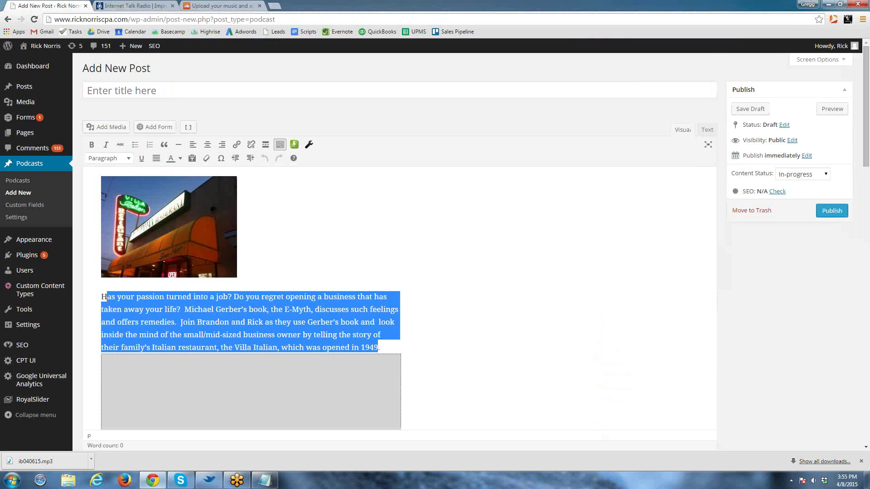
key("ctrl+v")
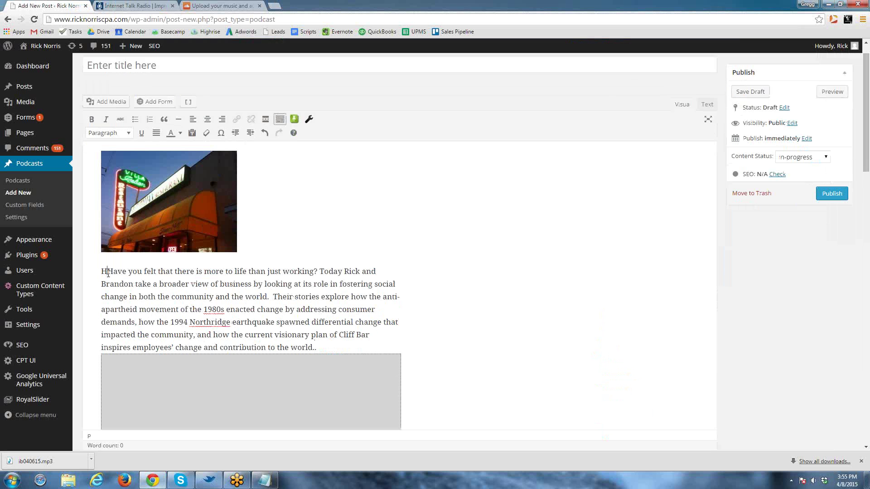
key("BackSpace")
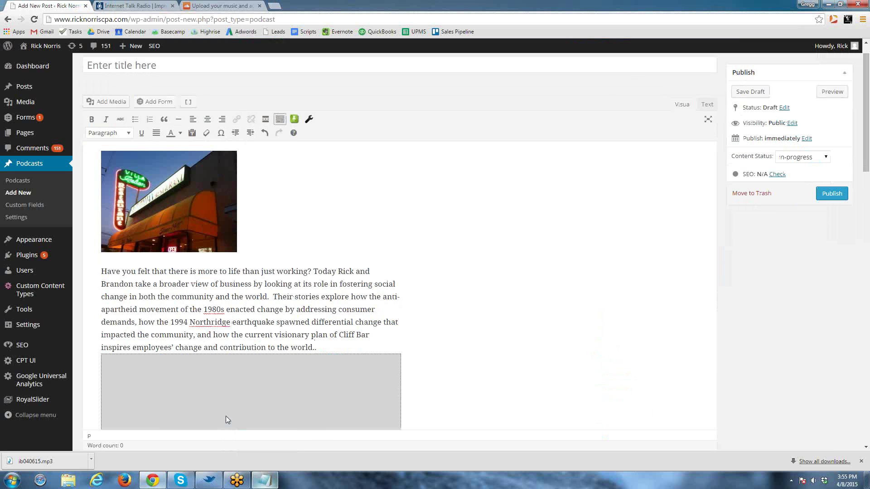
left_click(321, 347)
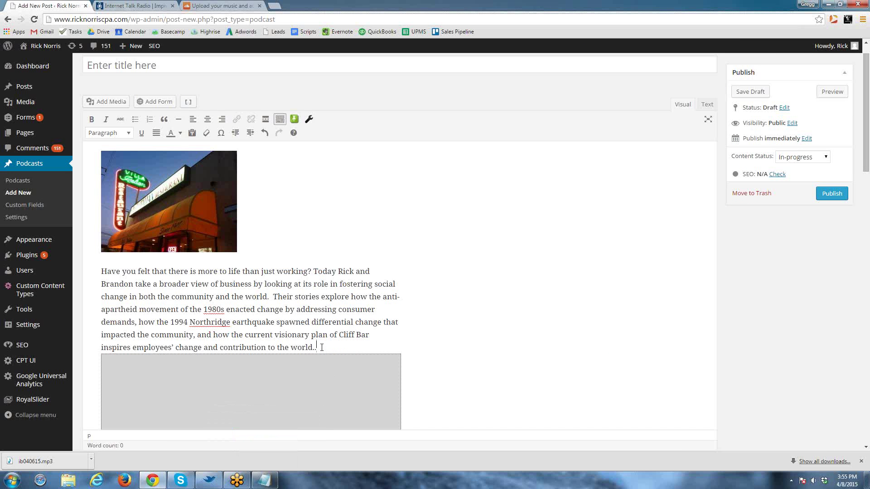
left_click(176, 209)
key("Delete")
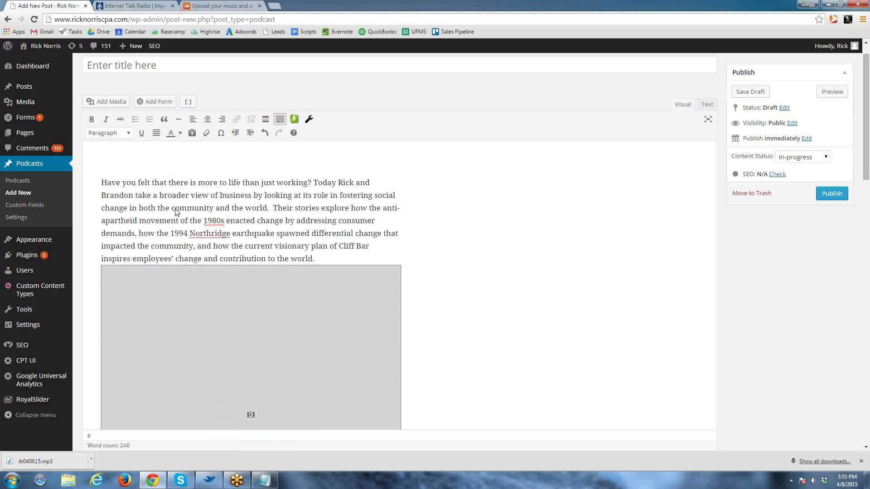
key("BackSpace")
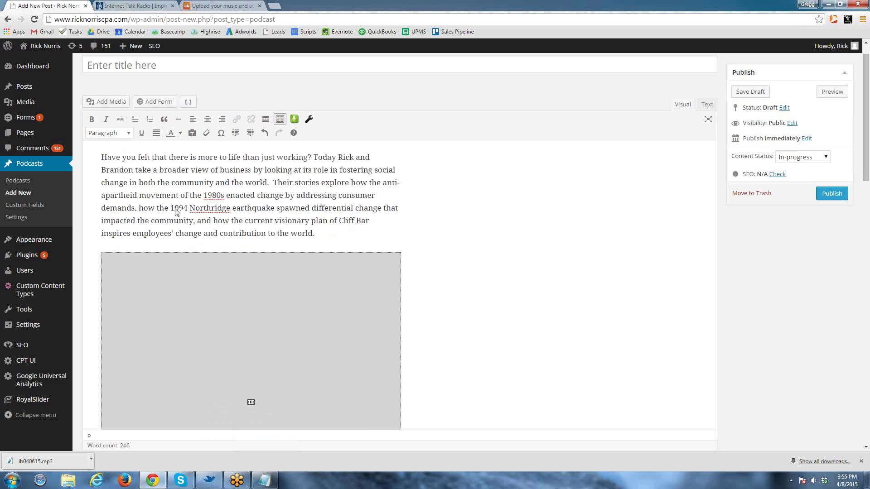
- Copy the episode title from the WebTalk Radio episode page
left_click(121, 5)
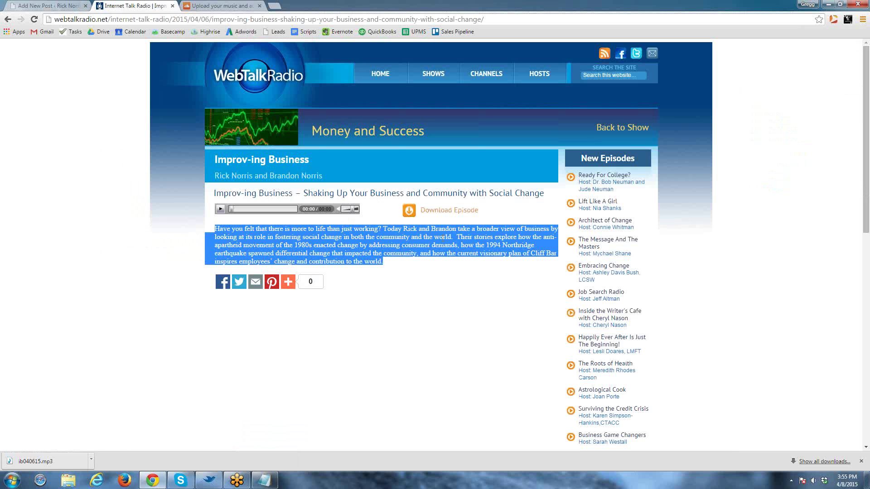
left_click_drag(545, 194, 302, 191)
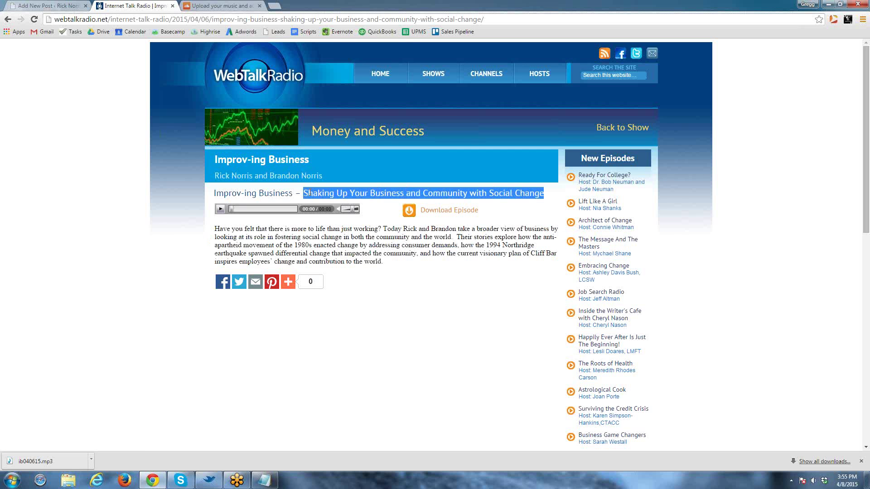
right_click(310, 194)
left_click(331, 203)
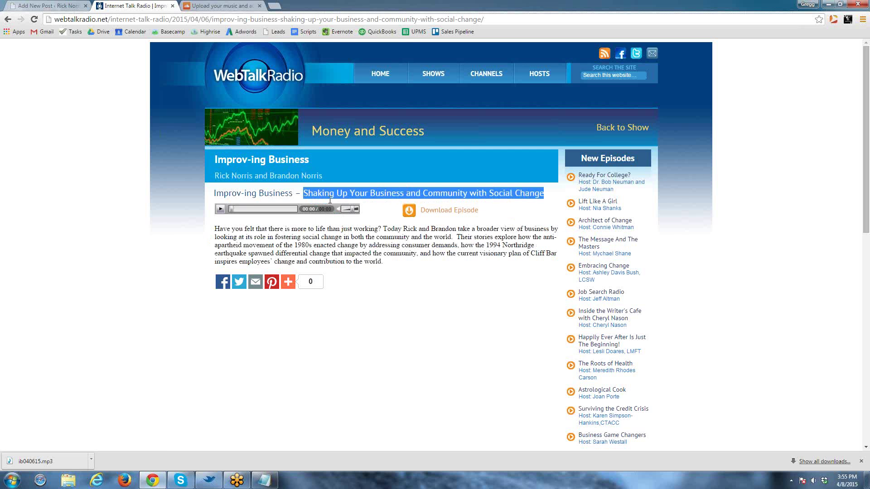
- Enter the post title as 'Episode 17' followed by the pasted episode title
left_click(42, 8)
left_click(159, 66)
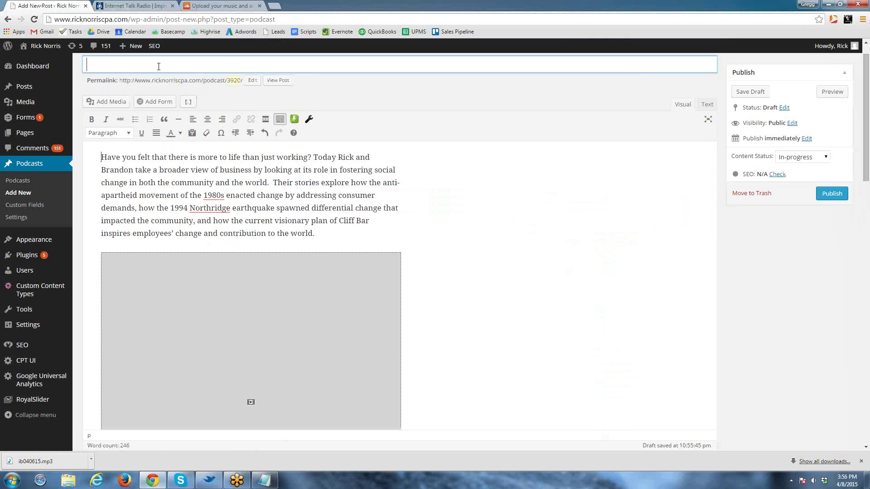
type("Episode 17")
key("ctrl+v")
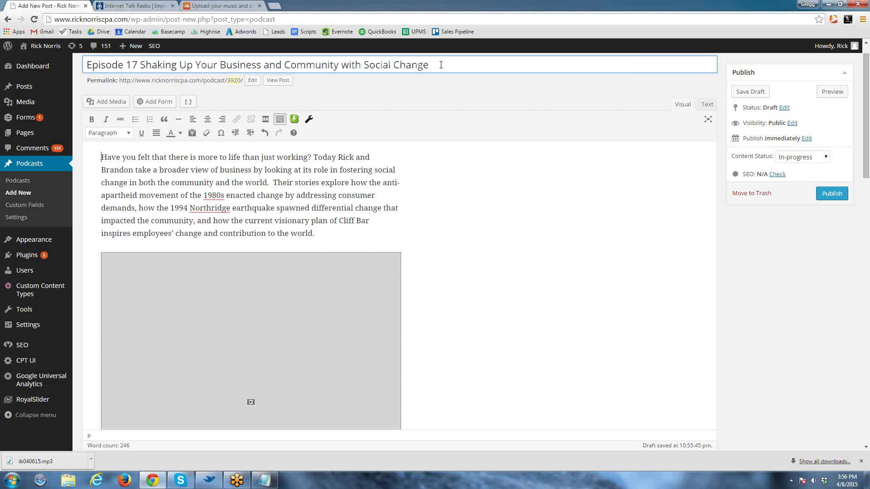
left_click_drag(440, 65, 148, 65)
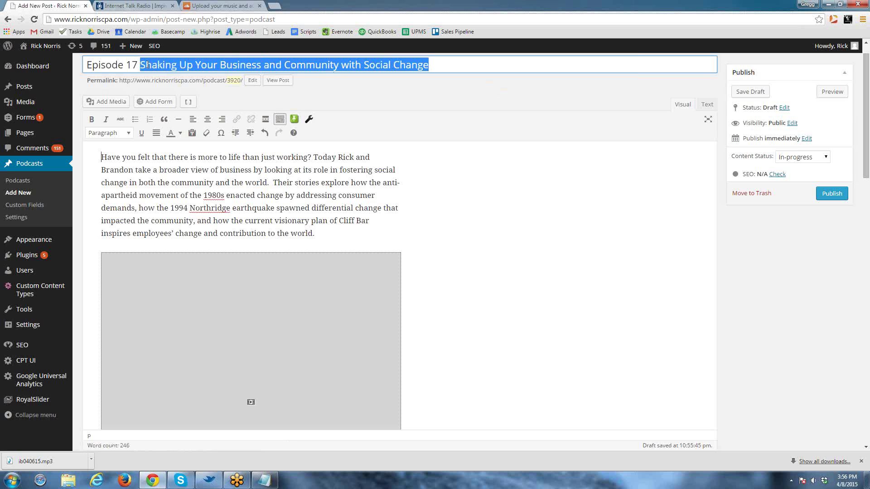
- Use the episode title as the Yoast SEO title, and write a 'Click here to listen…' meta description ending with it
scroll(340, 174, "down", 10)
scroll(339, 176, "down", 7)
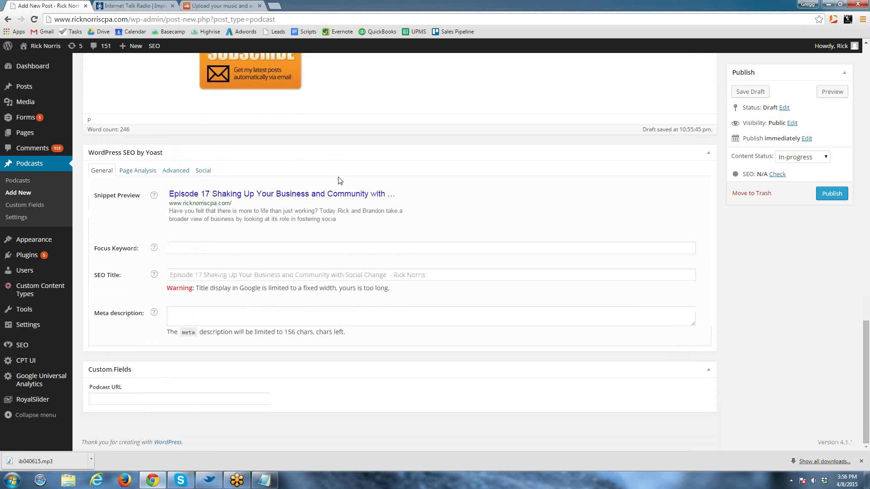
left_click(194, 275)
key("ctrl+v")
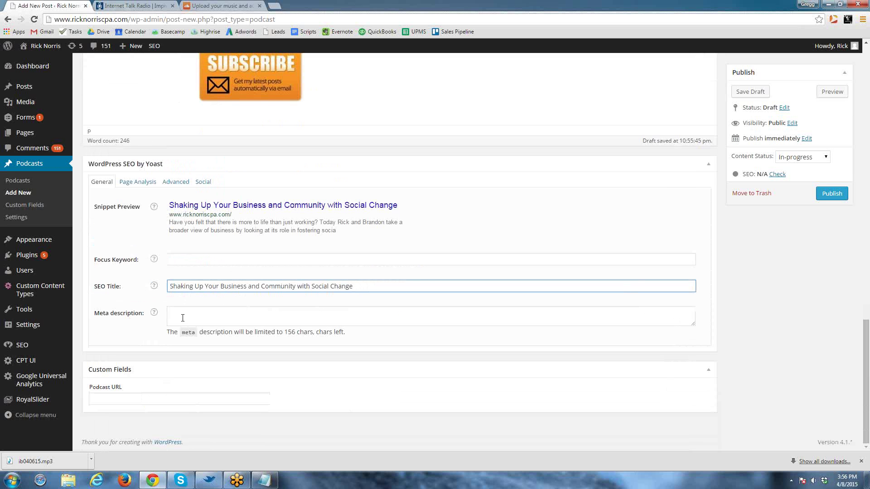
left_click(210, 322)
type("Cli")
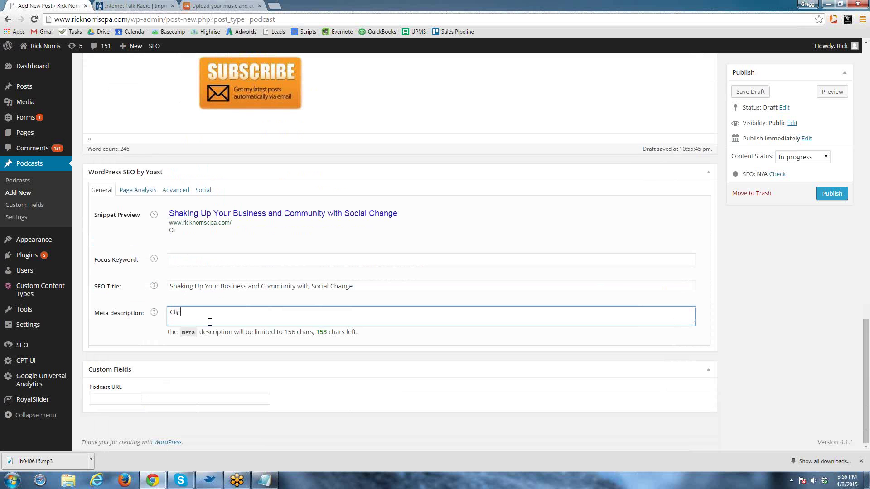
type("ck here to listen to tne latest")
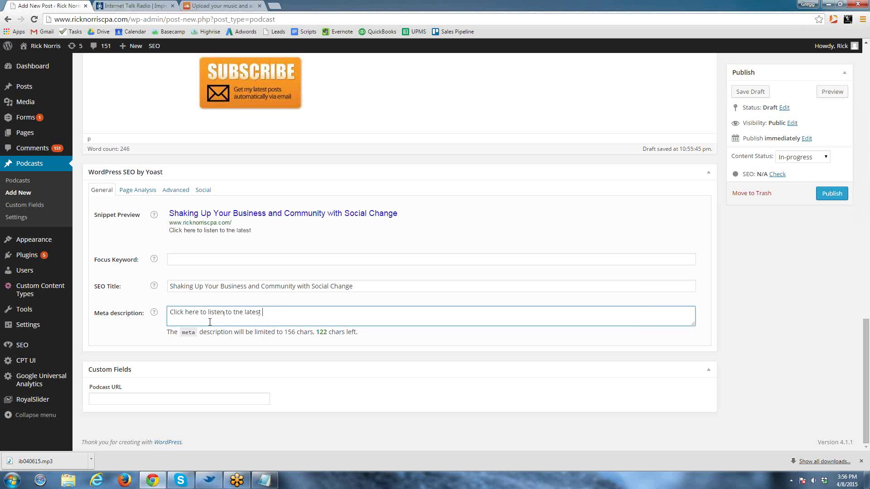
type(" Impro")
type("v-Ing")
type(" Buy")
type("iness")
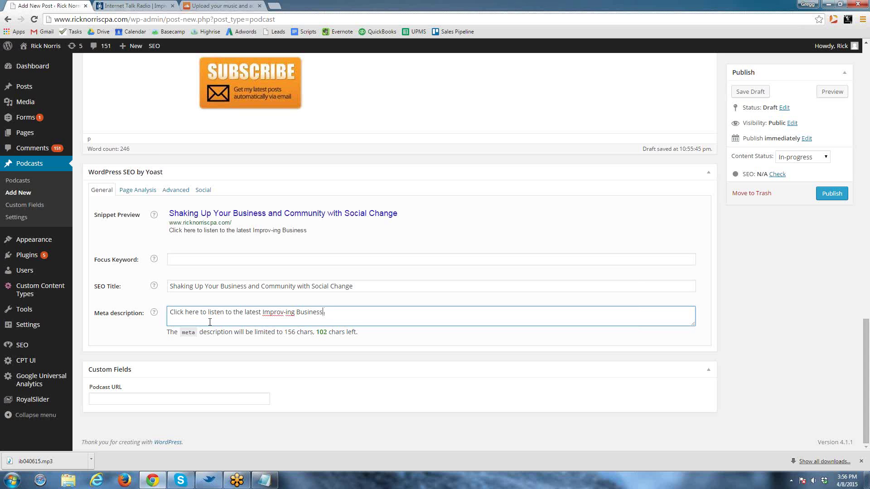
type(" Podcast -")
key("ctrl+v")
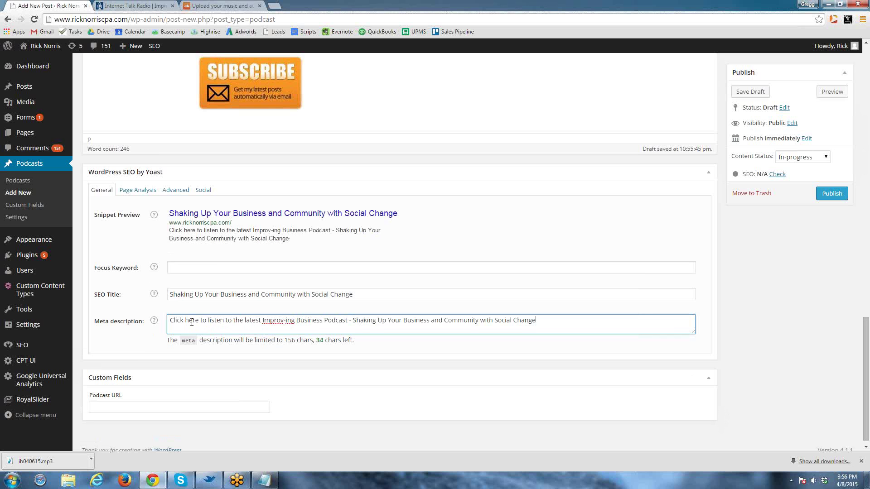
- Set the Yoast focus keyword to 'shaking up your business'
left_click(189, 267)
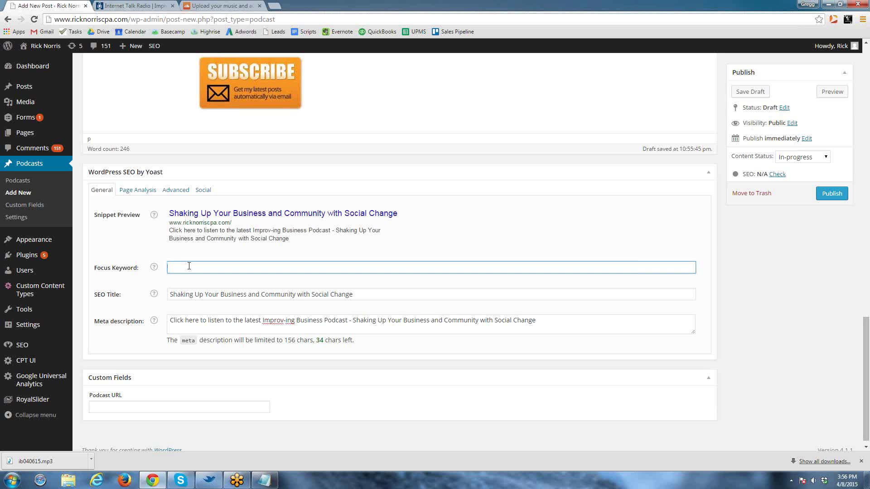
type("so")
key("BackSpace")
type("j")
type("haking up y")
type("our")
type(" business")
- Replace the homework lists in the post body with 'Add take away here'
scroll(340, 247, "up", 2)
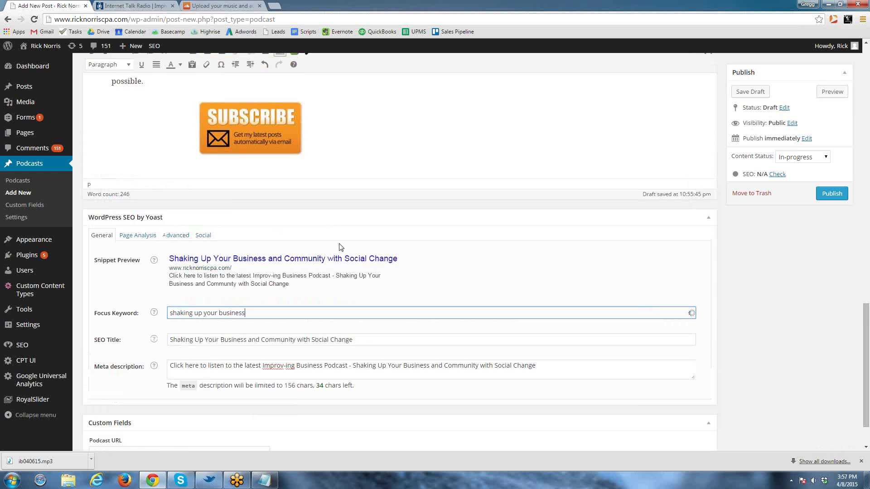
scroll(331, 194, "up", 10)
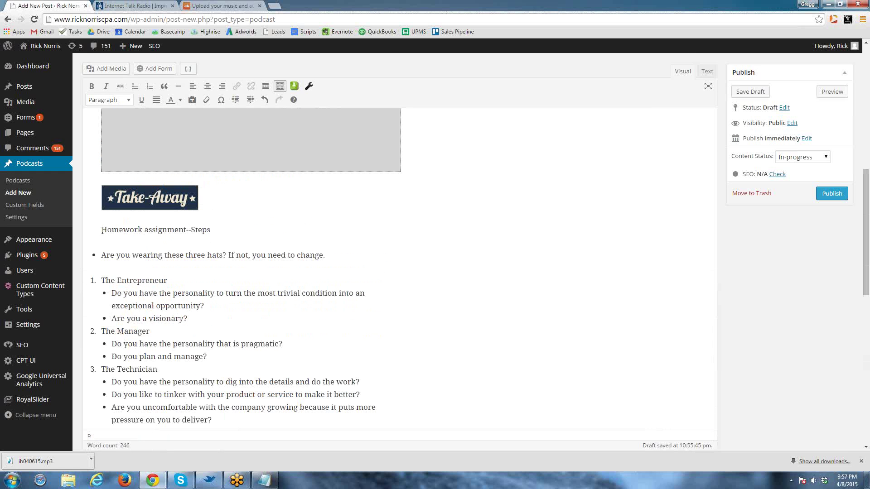
left_click_drag(101, 228, 292, 383)
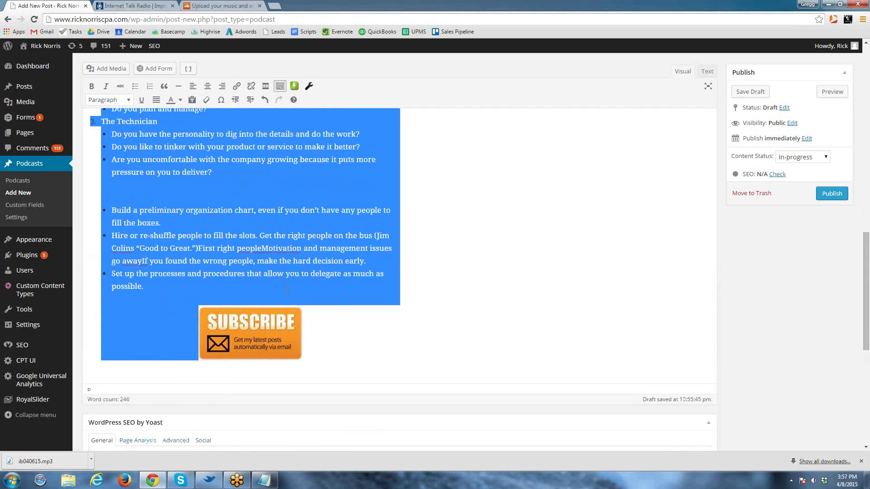
left_click_drag(284, 275, 259, 285)
key("BackSpace")
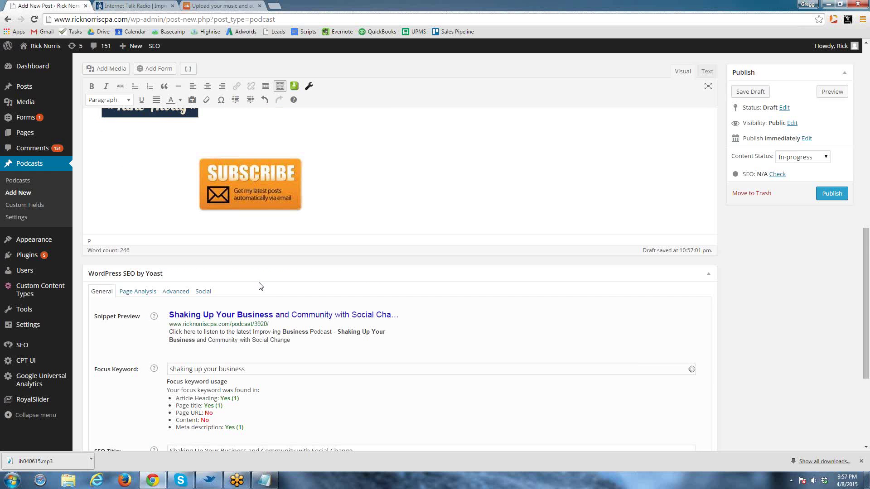
type("Add take away here:")
- Insert 'message' so the prompt reads 'Add take away message here:'
scroll(262, 254, "up", 1)
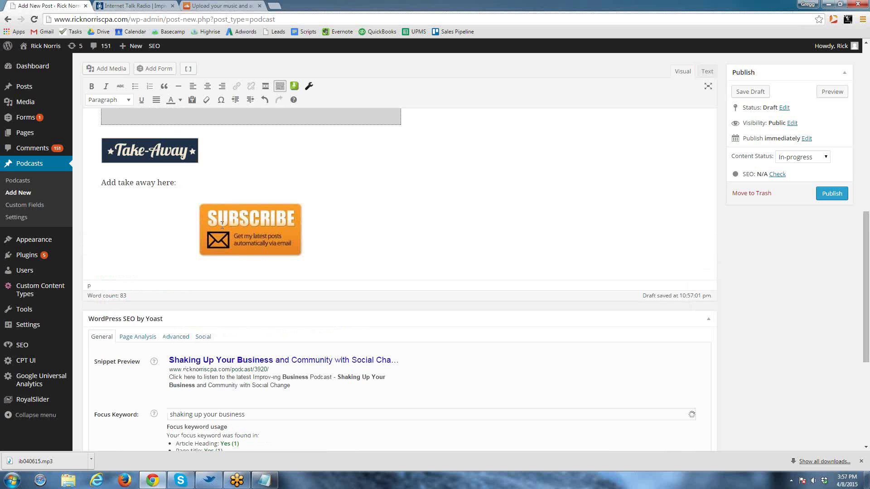
key("Left")
key("Left")
key("Left")
key("Left")
key("Left")
type("message")
scroll(233, 255, "up", 6)
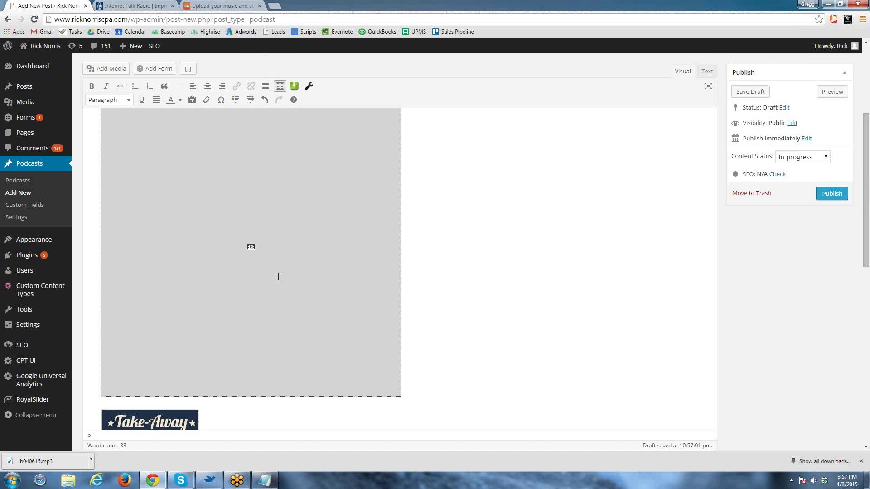
scroll(278, 277, "up", 4)
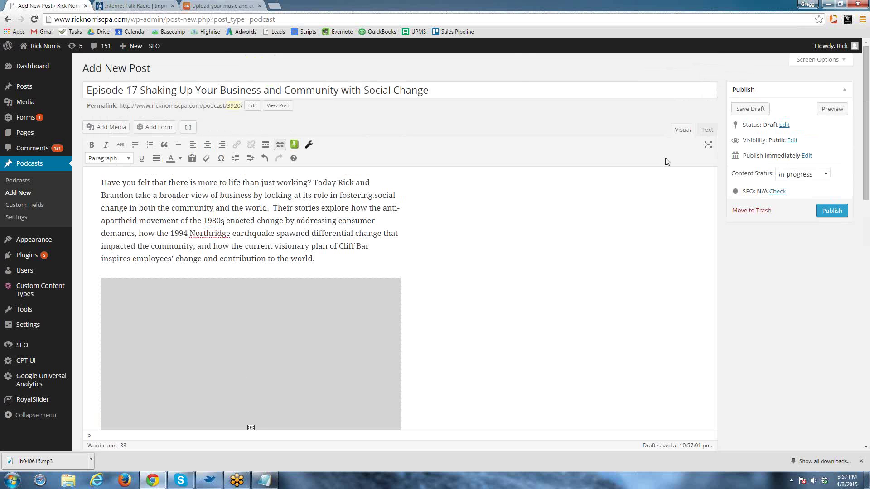
- Check SoundCloud processing, close the Internet Talk Radio tab and return to the WordPress draft
left_click(229, 5)
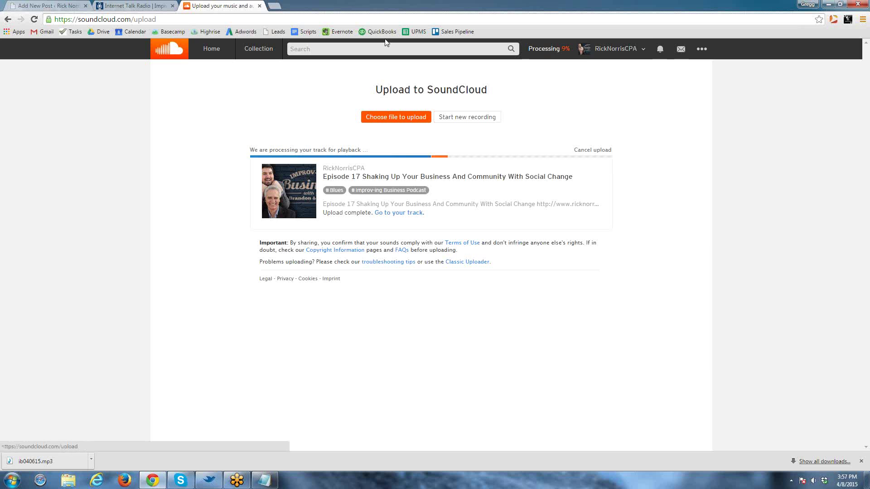
left_click(120, 8)
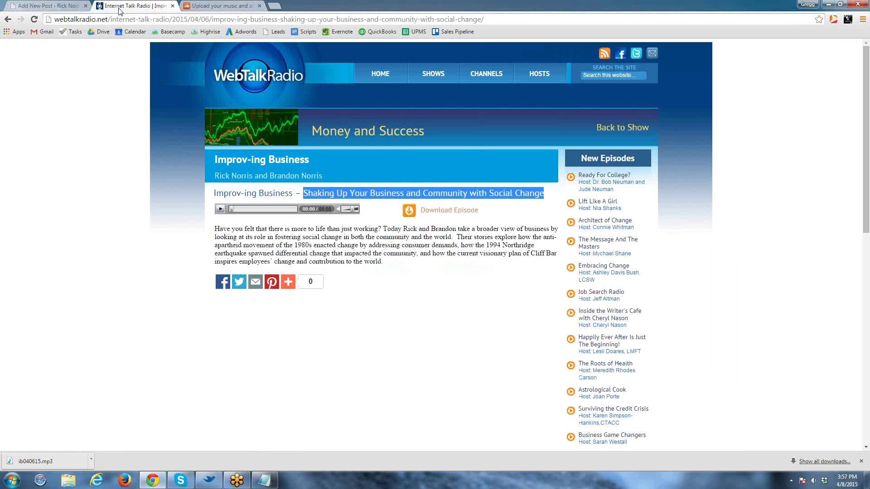
left_click(173, 5)
left_click(45, 6)
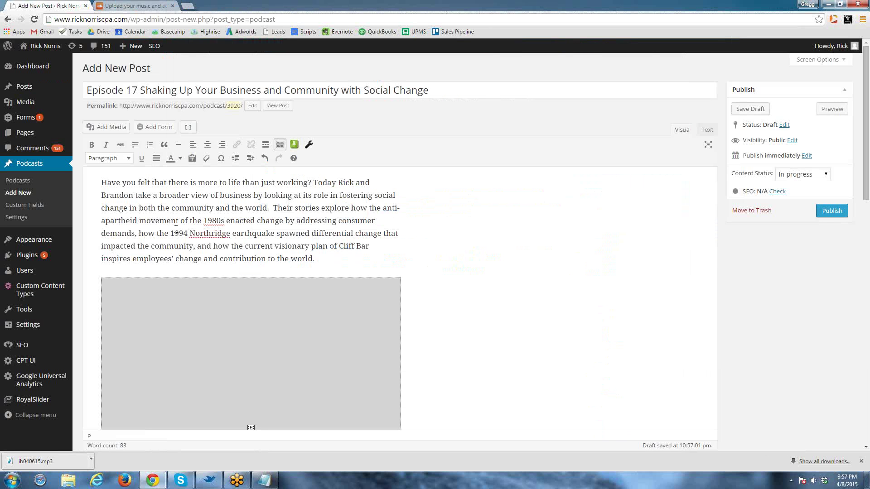
- Review the Episode 17 draft, publish it, and view the live post
scroll(176, 228, "down", 10)
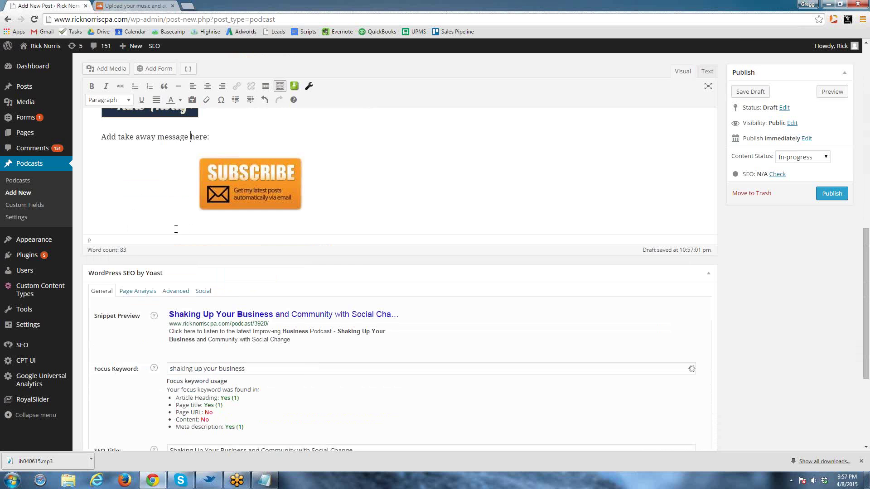
scroll(176, 229, "down", 4)
scroll(176, 232, "up", 8)
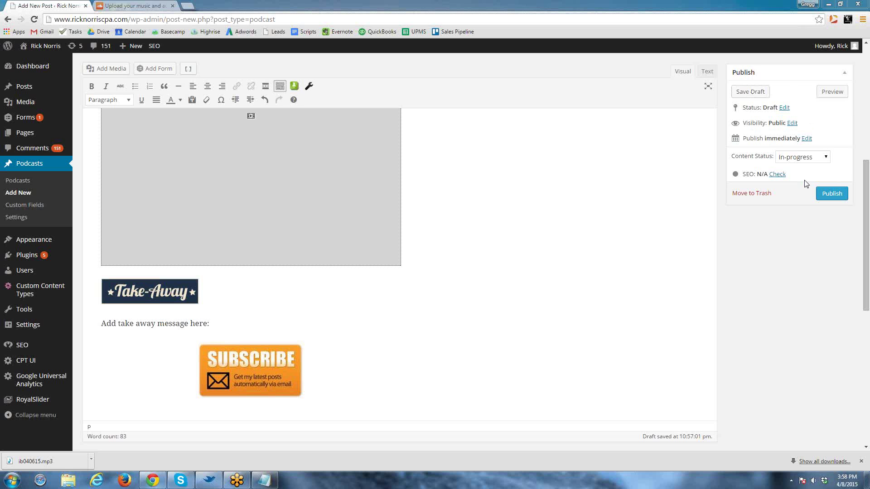
left_click(832, 194)
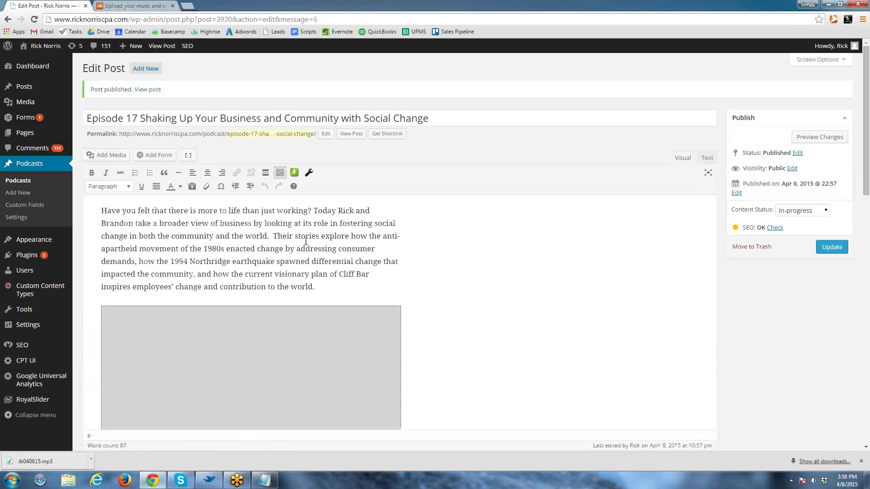
left_click(152, 90)
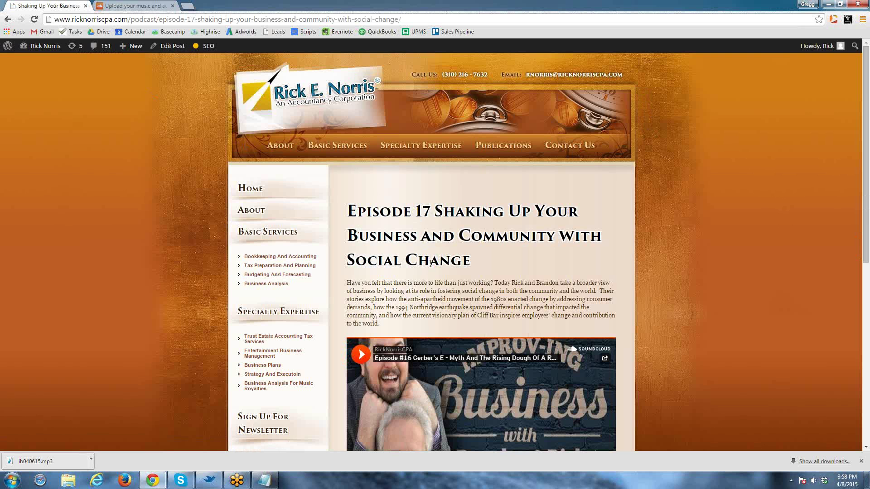
- Review the live Episode 17 post and check SoundCloud's processing progress
scroll(430, 263, "down", 1)
scroll(429, 290, "down", 7)
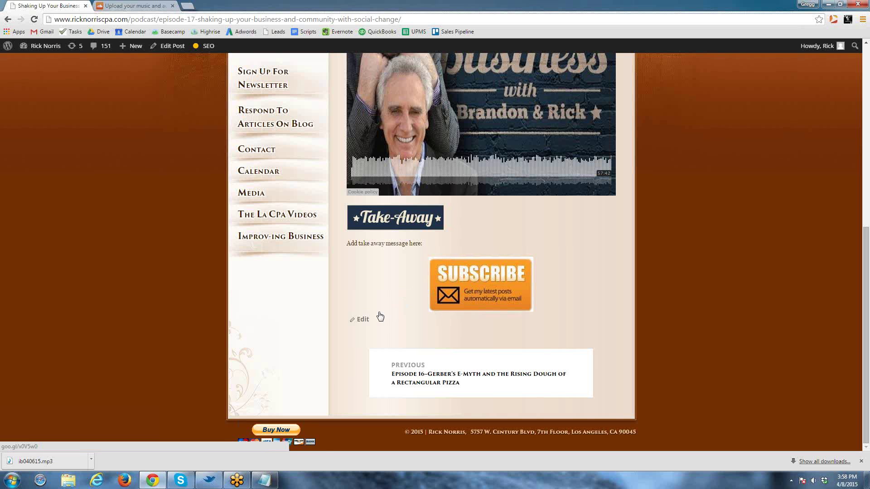
scroll(407, 283, "up", 8)
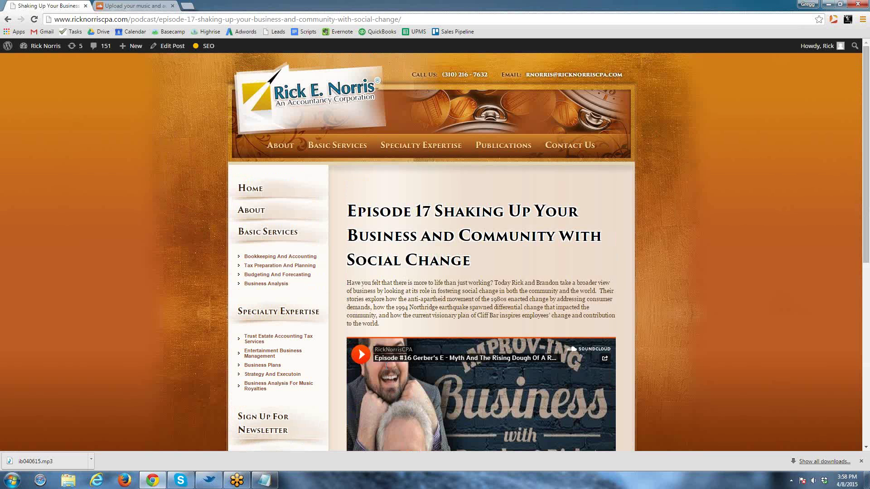
left_click(135, 5)
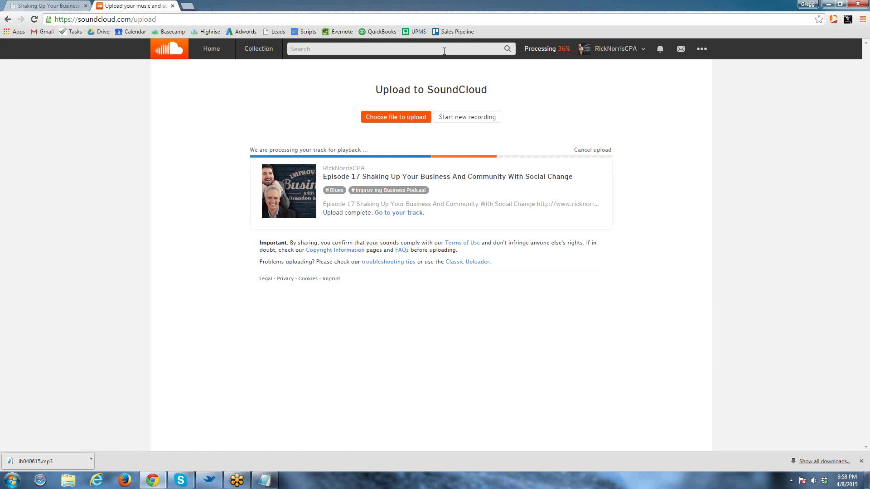
left_click(41, 7)
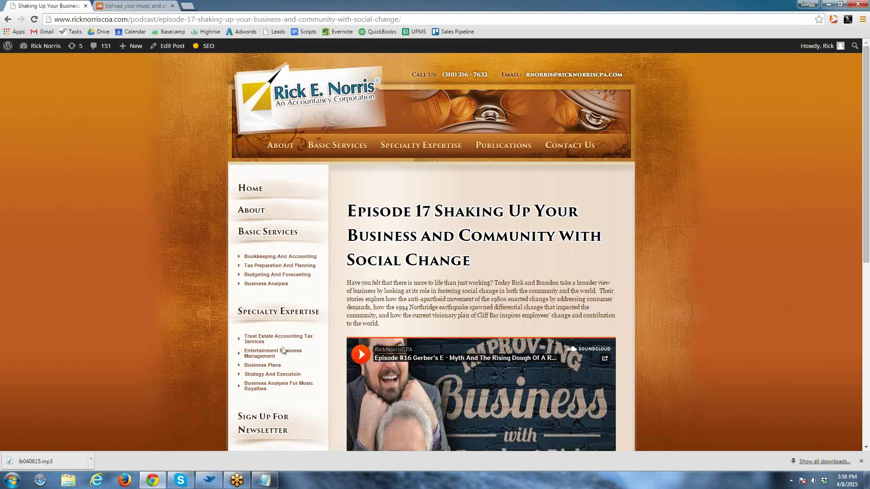
- Open the Improv-ing Business podcast page to see Episode 17 listed
scroll(283, 354, "down", 3)
scroll(283, 354, "down", 3)
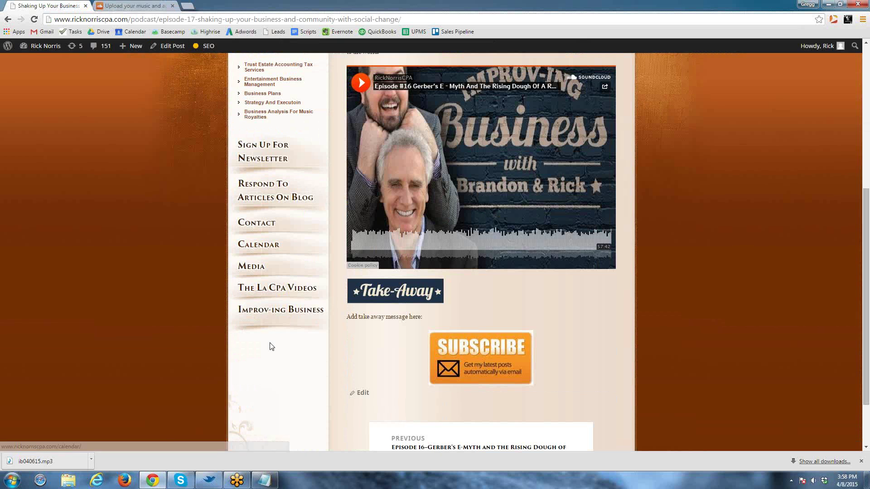
left_click(269, 312)
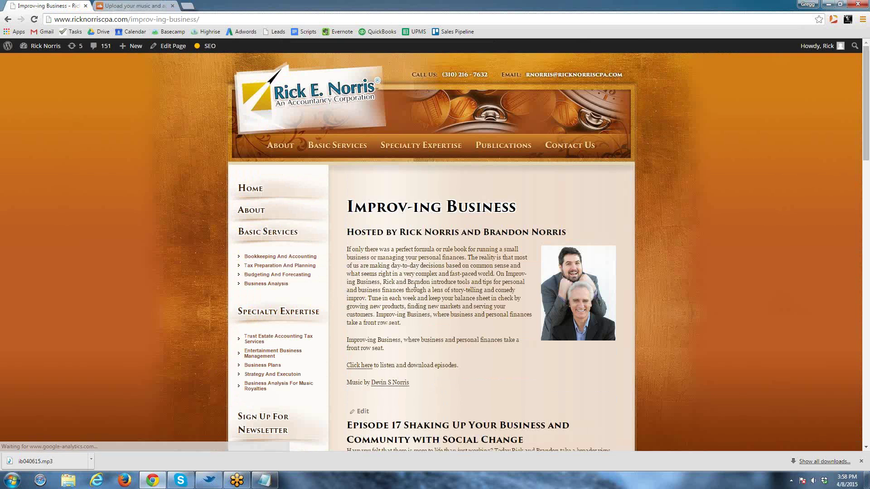
scroll(414, 287, "down", 4)
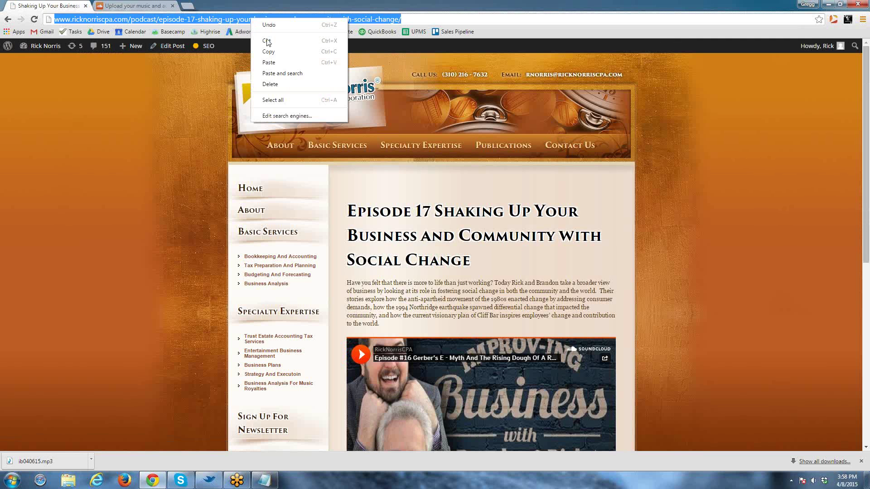
- Paste the post's own address into the Podcast URL custom field and update the post
left_click(256, 49)
scroll(324, 169, "down", 8)
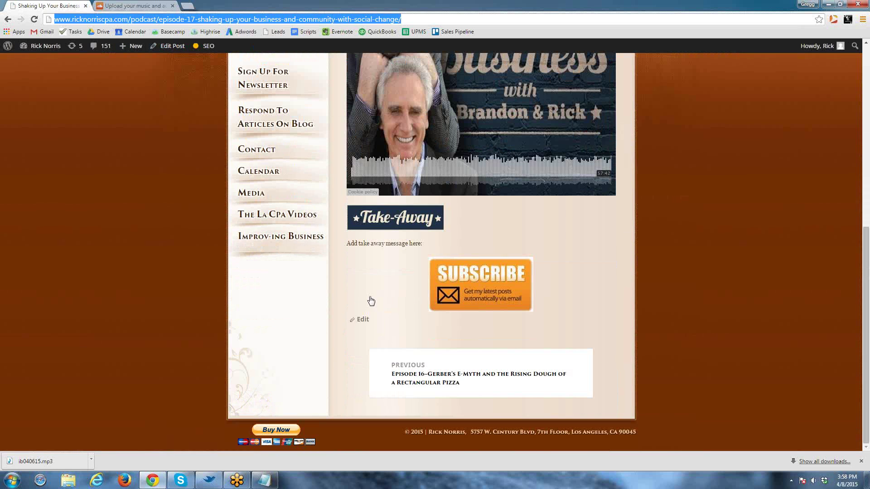
left_click(361, 319)
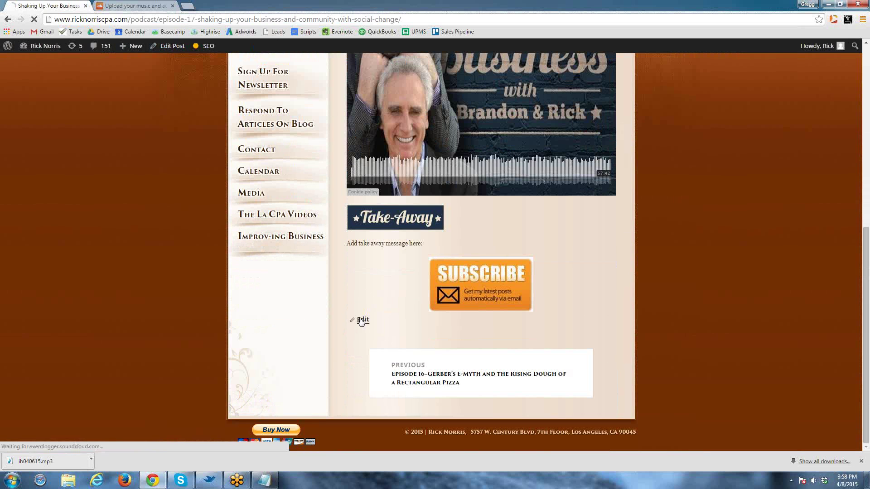
scroll(394, 243, "down", 15)
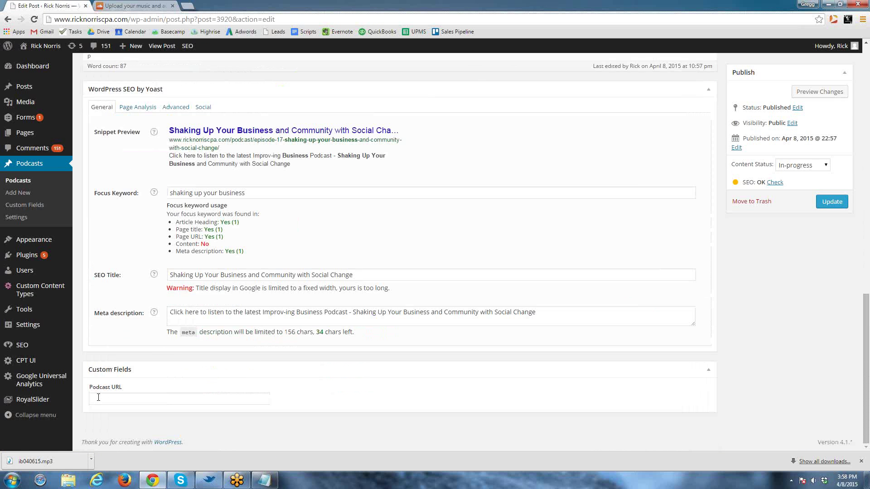
left_click(98, 397)
key("ctrl+v")
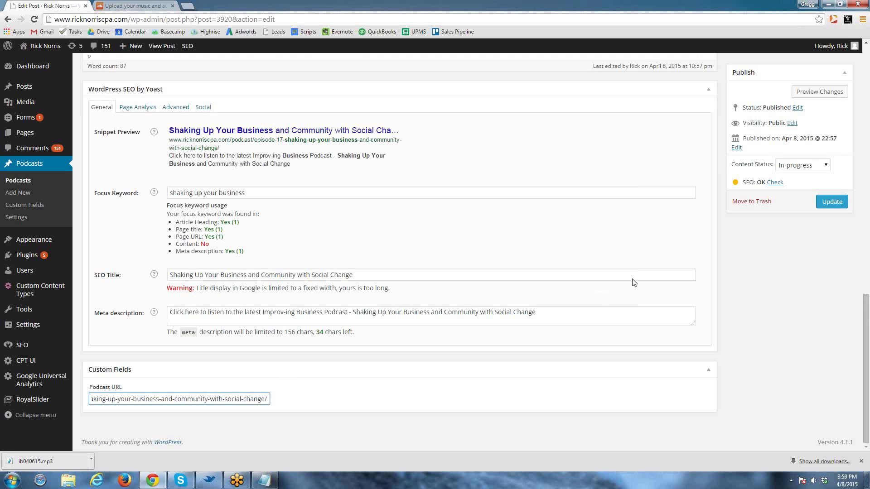
left_click(833, 204)
left_click(141, 8)
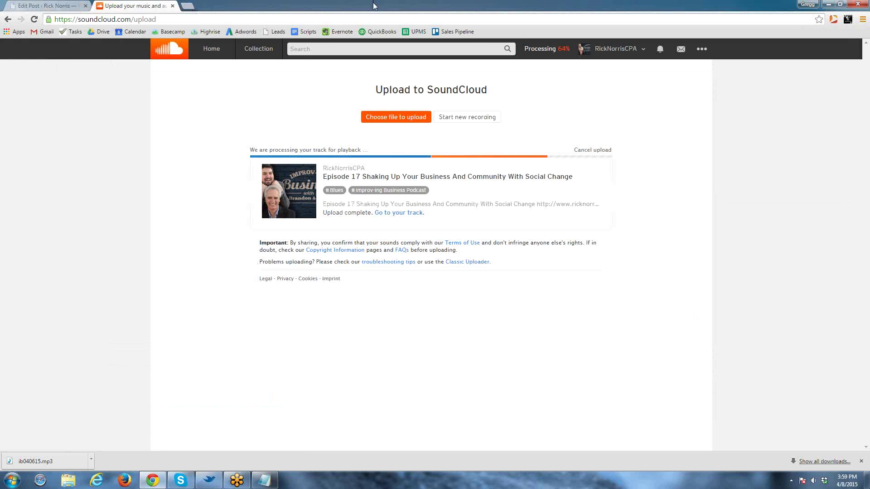
- Replace the email Subscribe image with the Subscribe To Our Podcast image
left_click(36, 6)
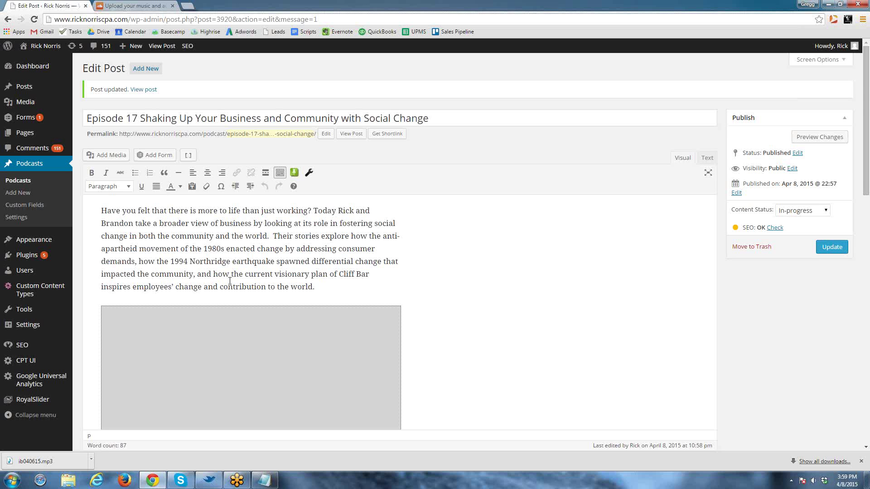
scroll(229, 281, "down", 4)
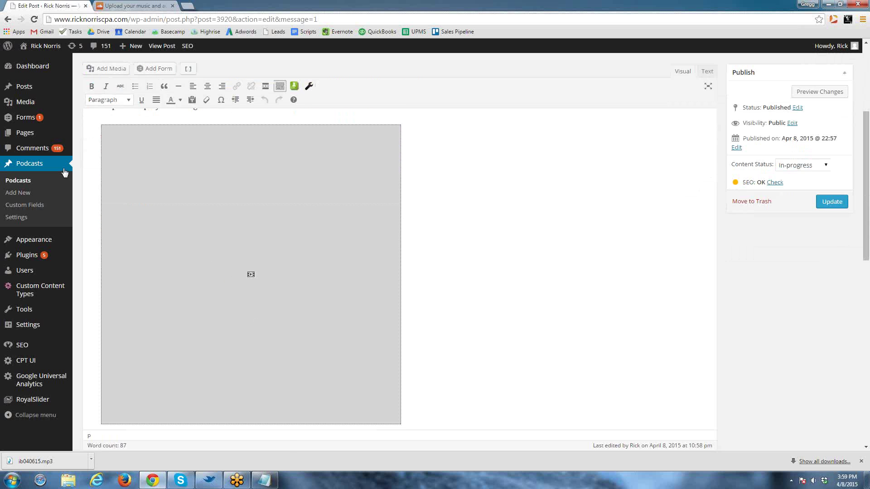
scroll(148, 274, "down", 3)
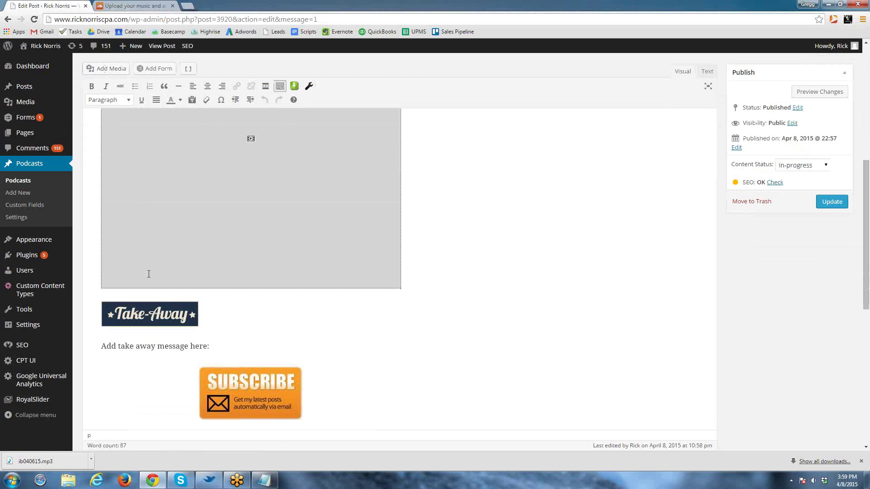
left_click(235, 387)
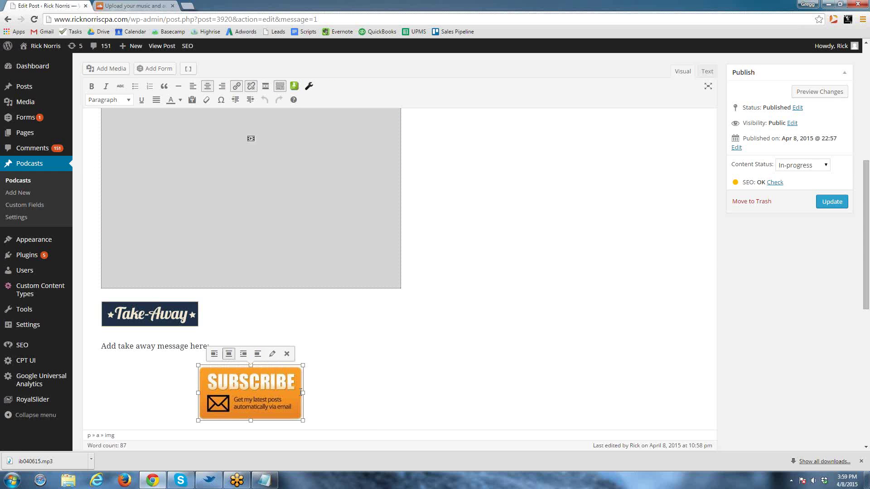
key("Delete")
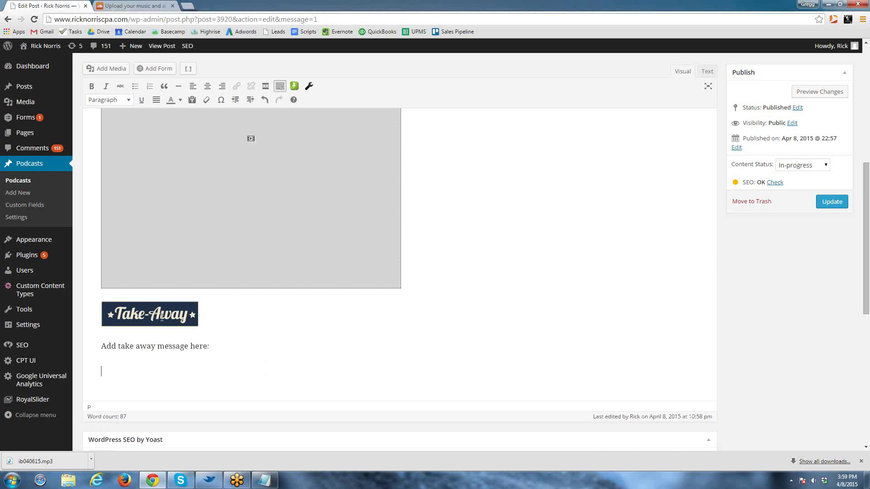
left_click(107, 69)
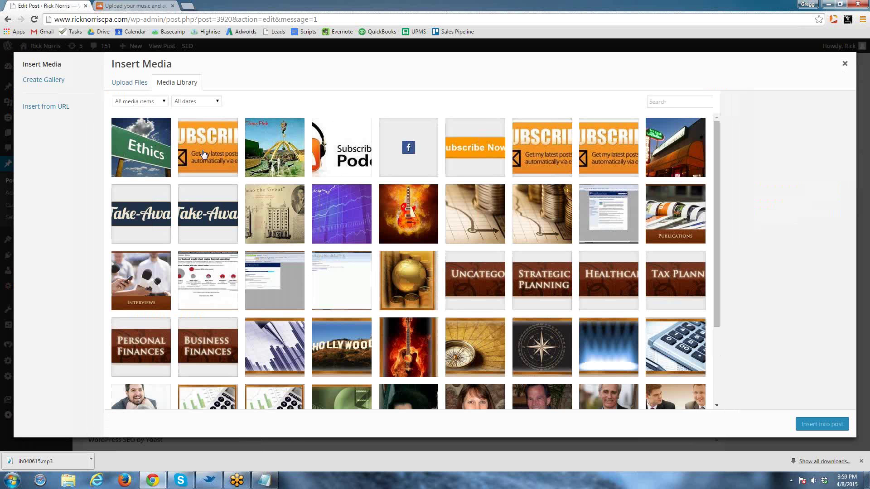
left_click(340, 163)
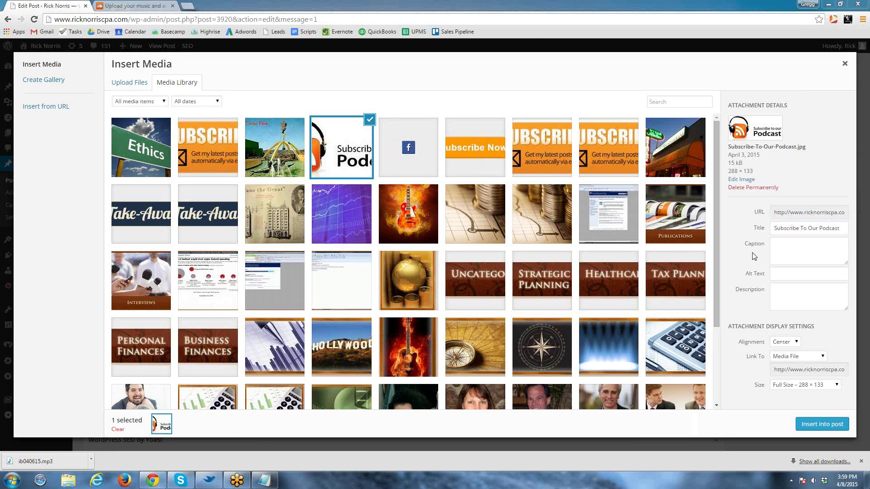
- Set the podcast image's Link To option to Custom URL
left_click(822, 357)
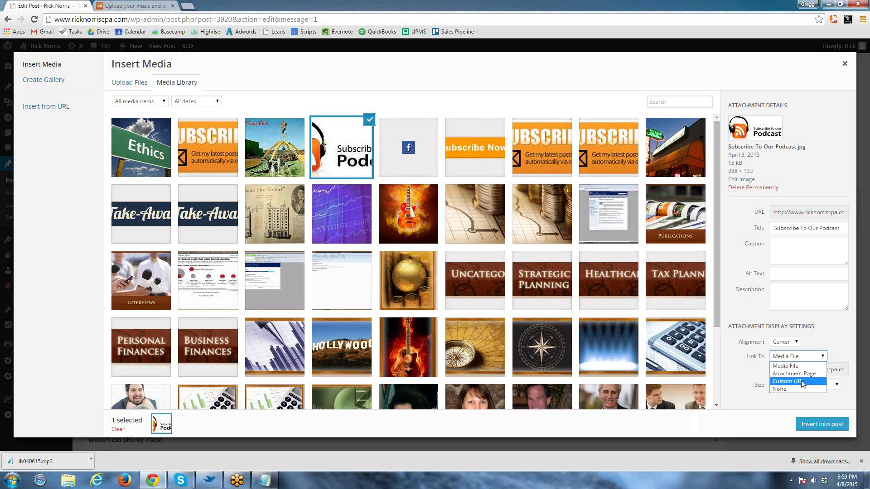
left_click(802, 382)
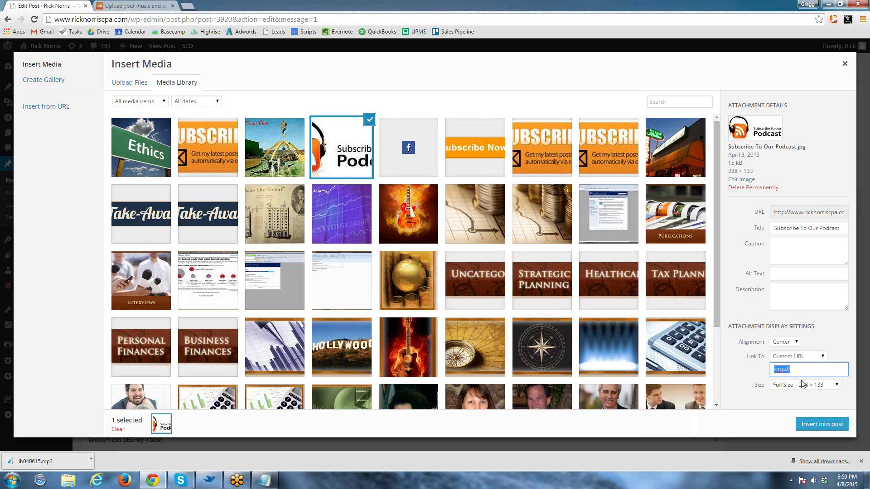
left_click(188, 9)
- Copy the subscribe page's short link goo.gl/x0V5w0 from Google URL Shortener
type("goo")
key("Return")
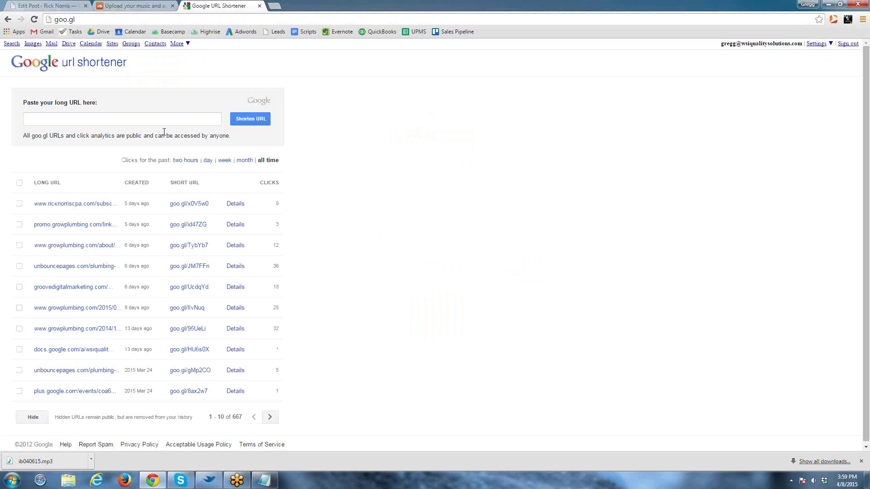
left_click(234, 206)
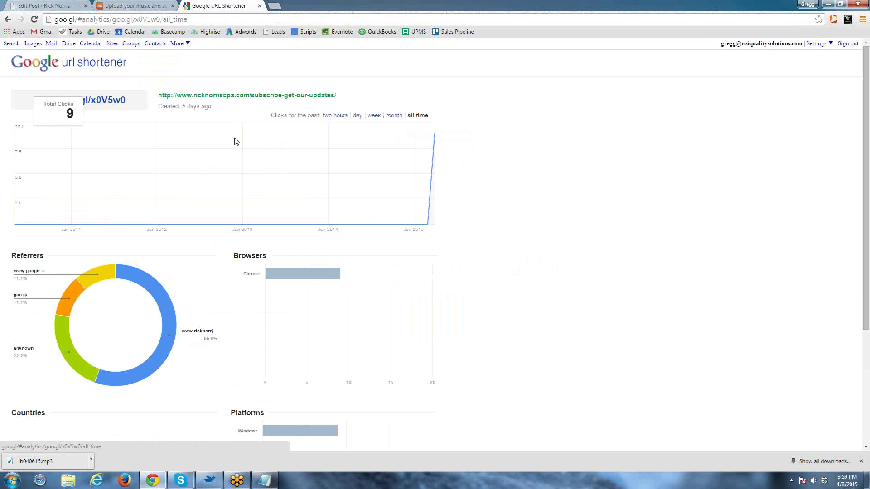
left_click_drag(128, 99, 40, 102)
right_click(40, 103)
left_click(65, 106)
left_click(127, 5)
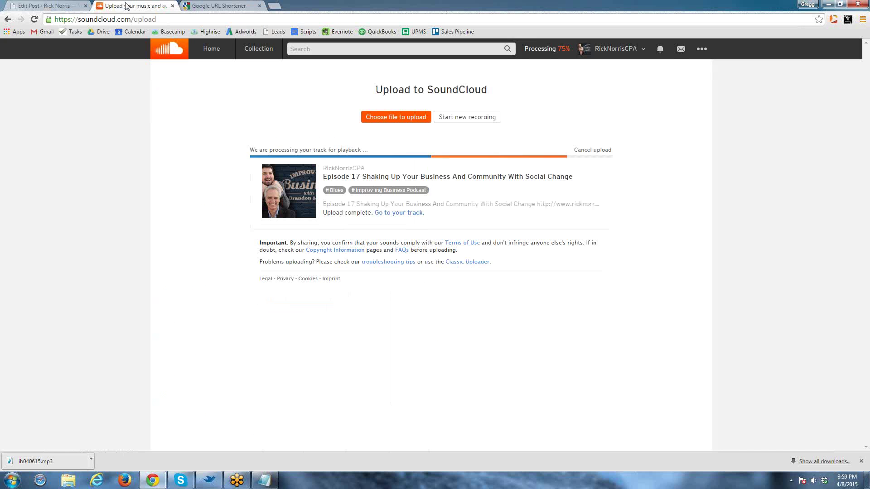
left_click(48, 8)
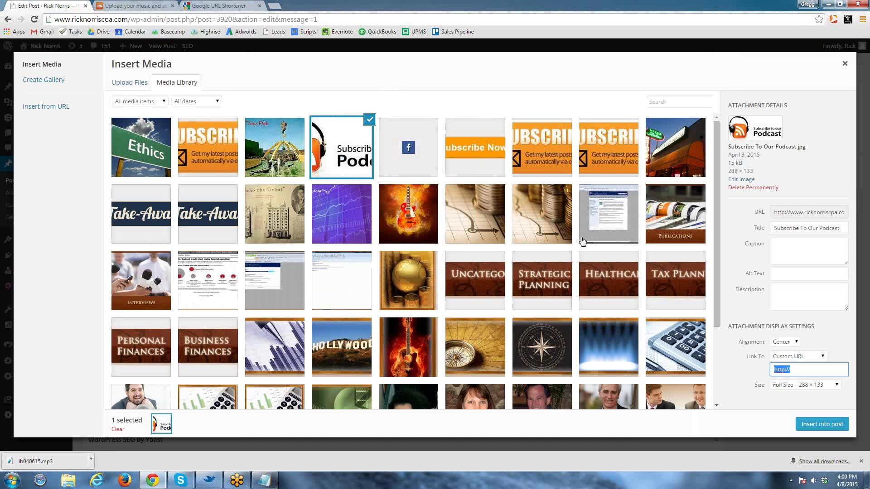
key("ctrl+v")
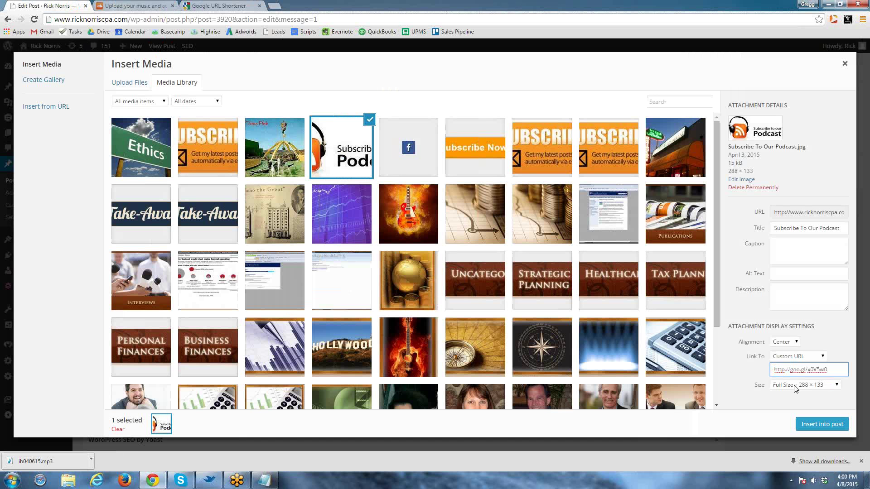
left_click(816, 426)
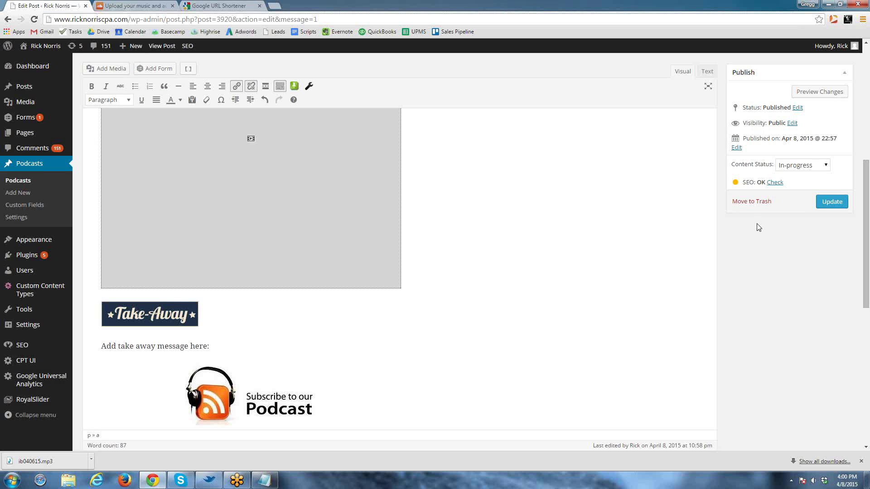
left_click(831, 201)
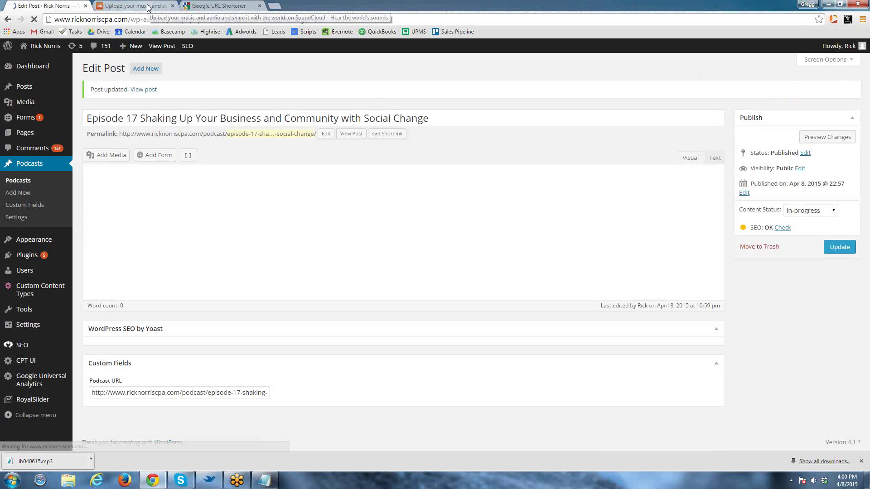
- Go to the SoundCloud profile and open the Episode 17 track page
left_click(131, 6)
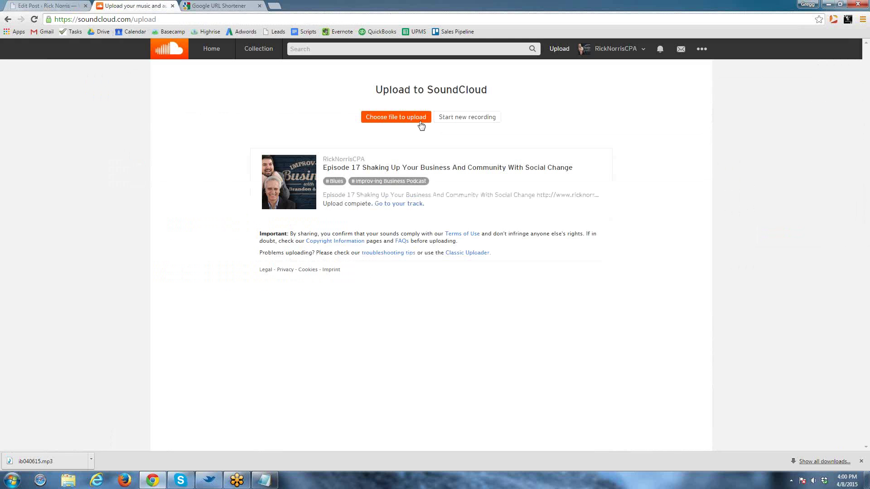
left_click(605, 48)
left_click(599, 68)
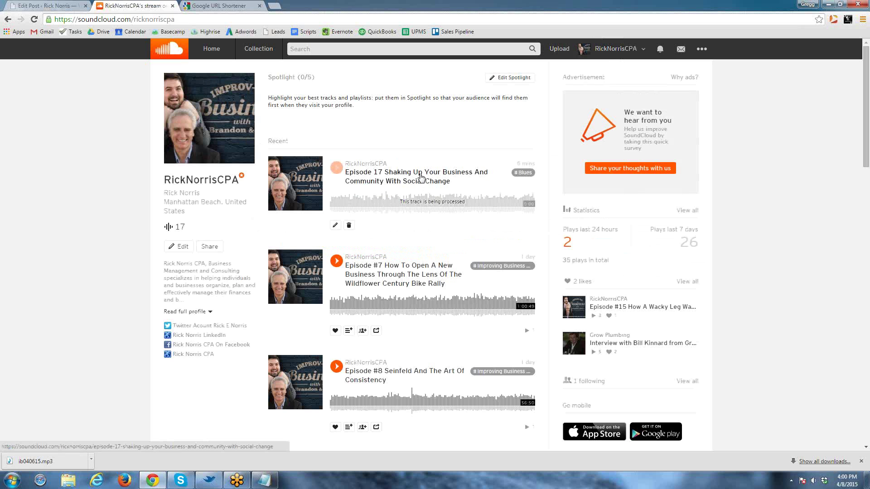
left_click(420, 176)
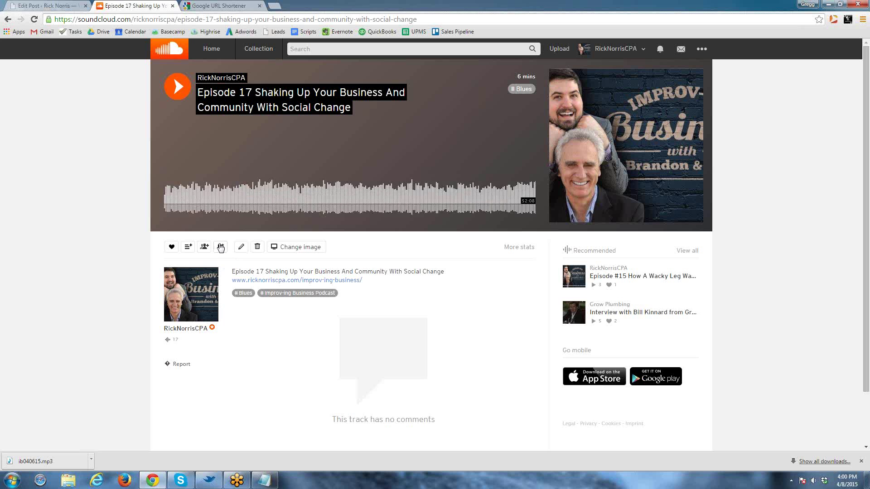
- Copy the Episode 17 track's iframe embed code from the Share dialog and return to WordPress
left_click(220, 247)
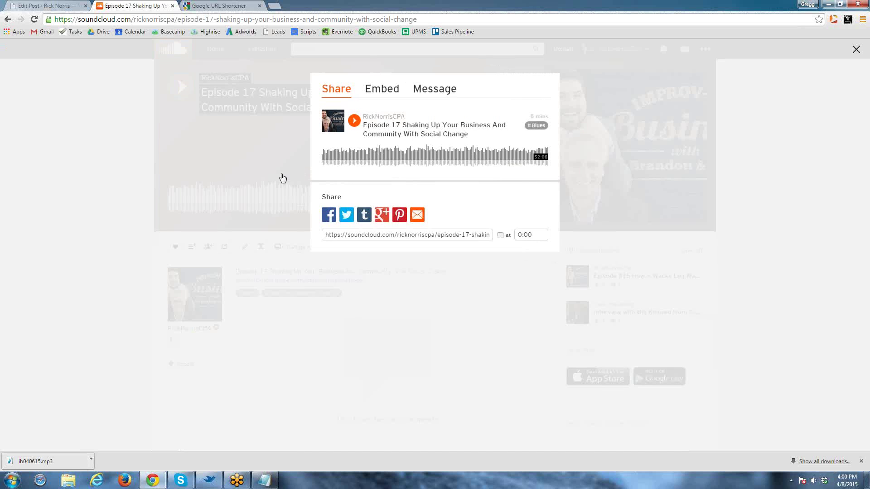
left_click(359, 97)
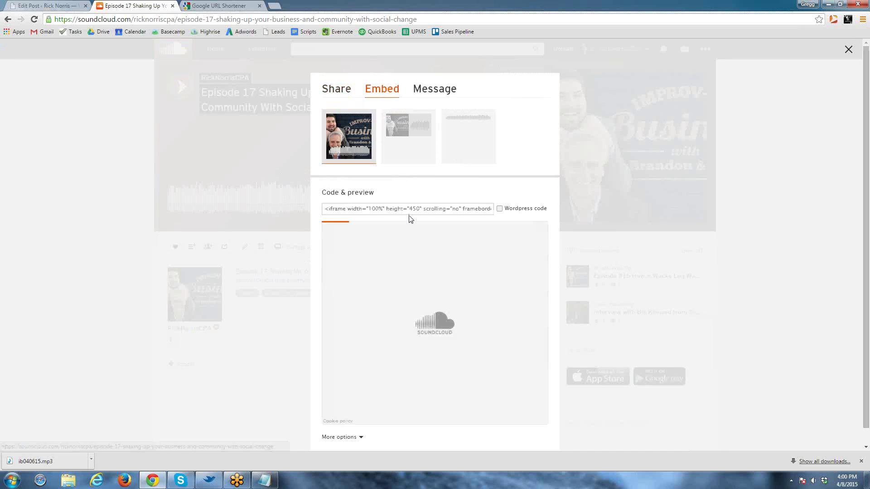
left_click(351, 209)
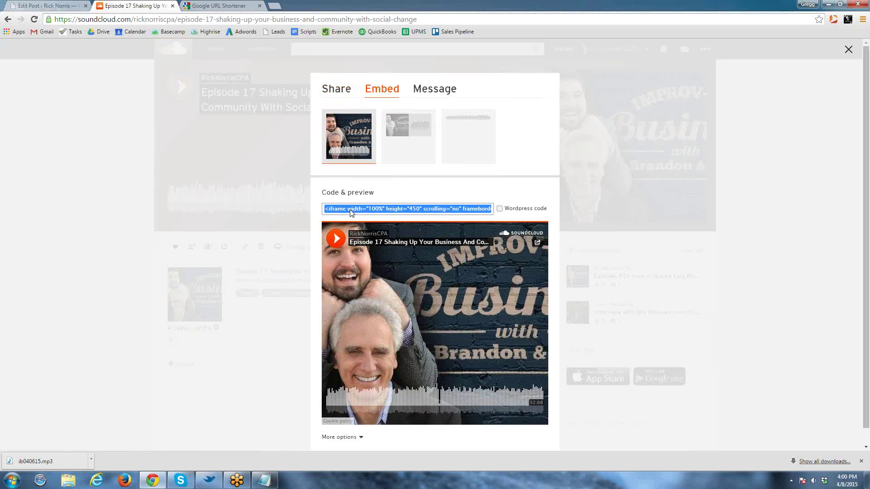
right_click(351, 210)
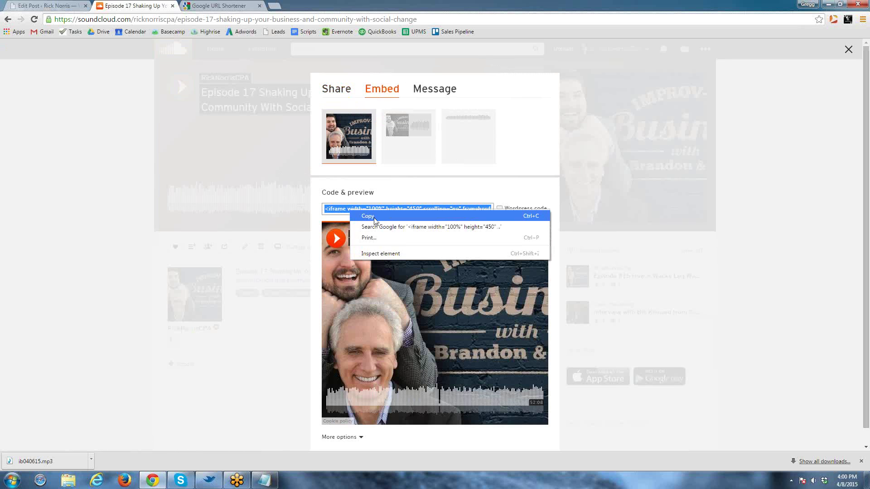
left_click(374, 218)
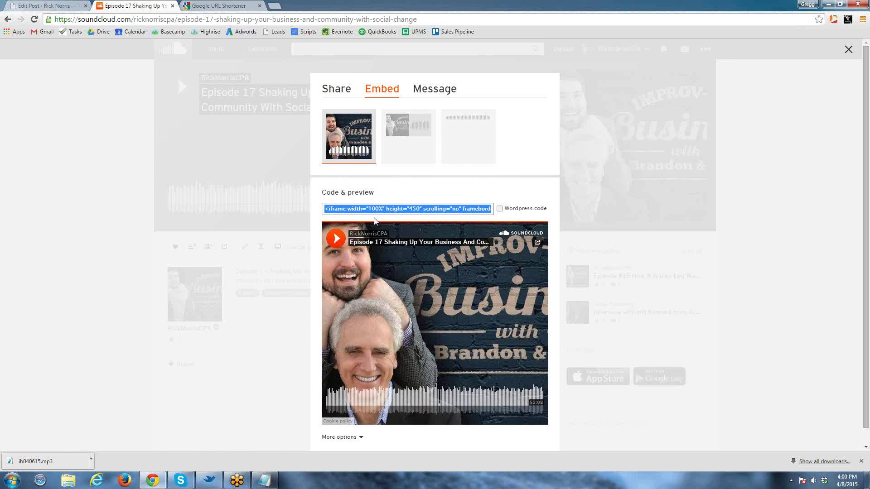
left_click(51, 6)
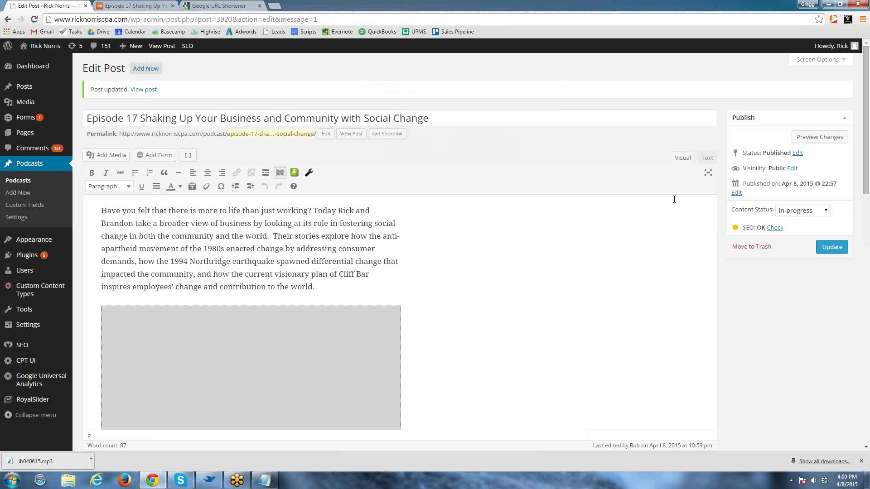
- In the Text view, replace the old SoundCloud iframe with the Episode 17 embed code and update the post
left_click(707, 158)
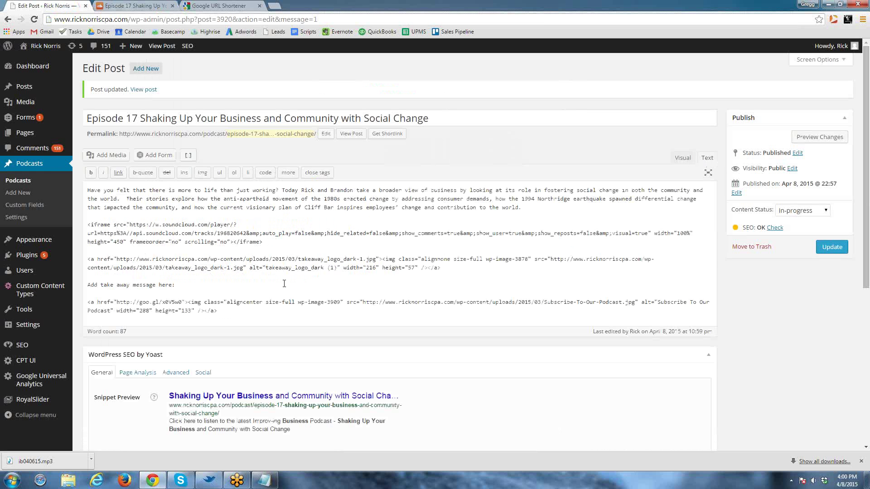
left_click_drag(272, 245, 79, 225)
key("ctrl+v")
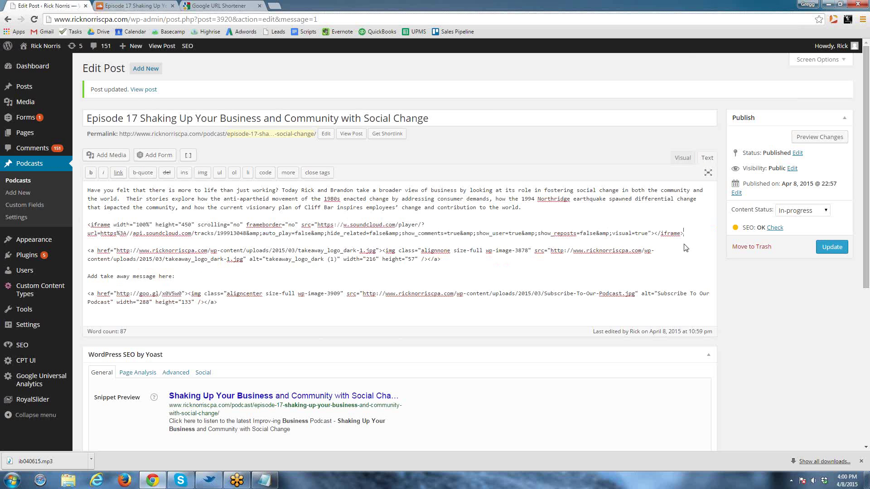
left_click(824, 248)
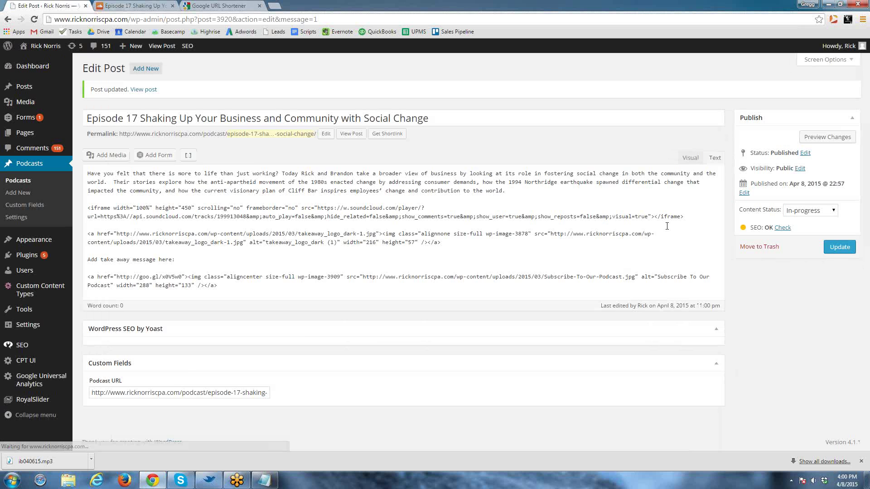
- View the live Episode 17 post and check the new player, Take-Away banner and Subscribe image
left_click(145, 90)
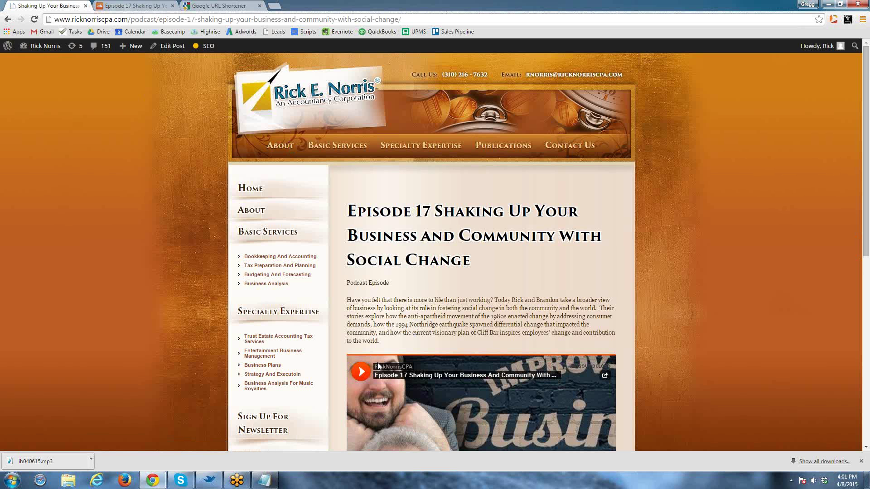
scroll(456, 256, "down", 2)
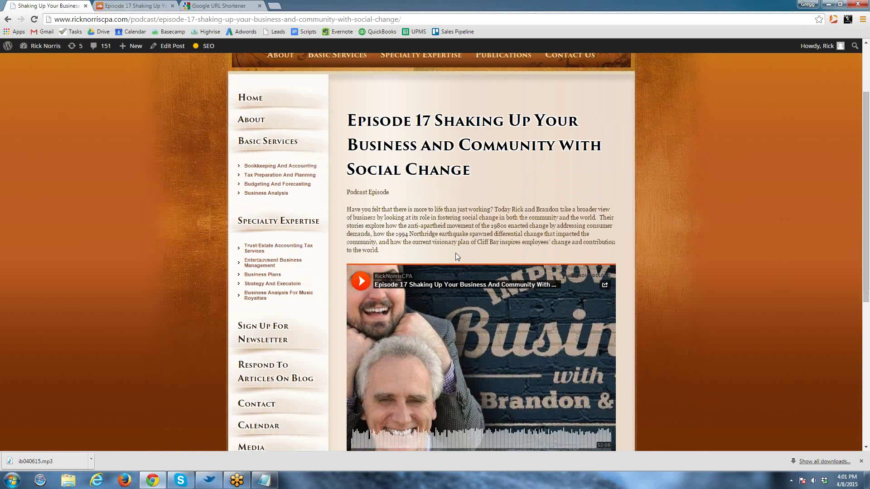
scroll(414, 235, "down", 2)
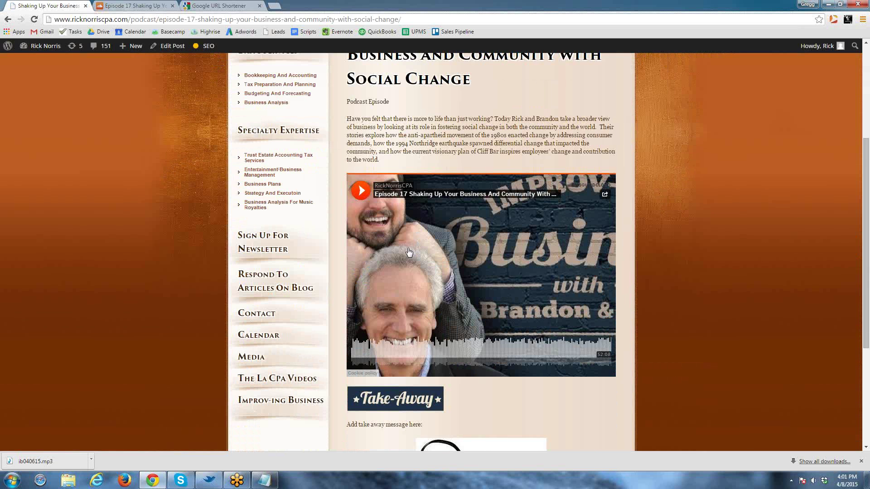
scroll(409, 272, "down", 2)
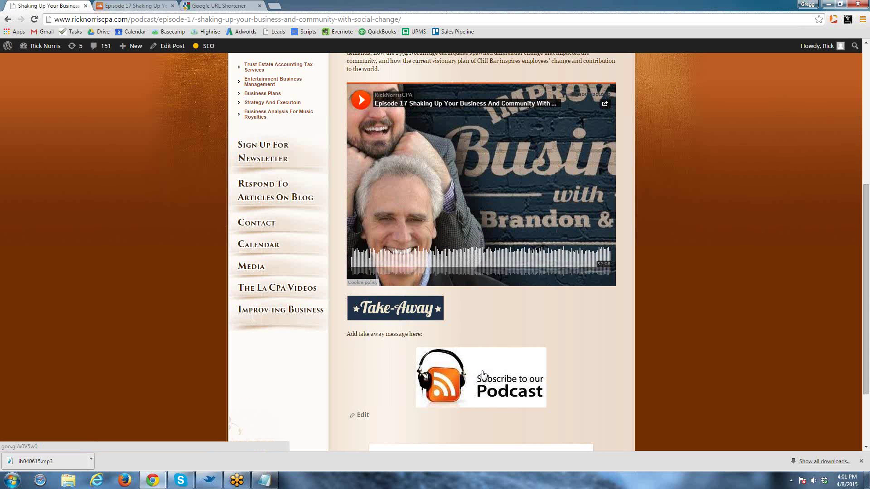
scroll(472, 360, "down", 1)
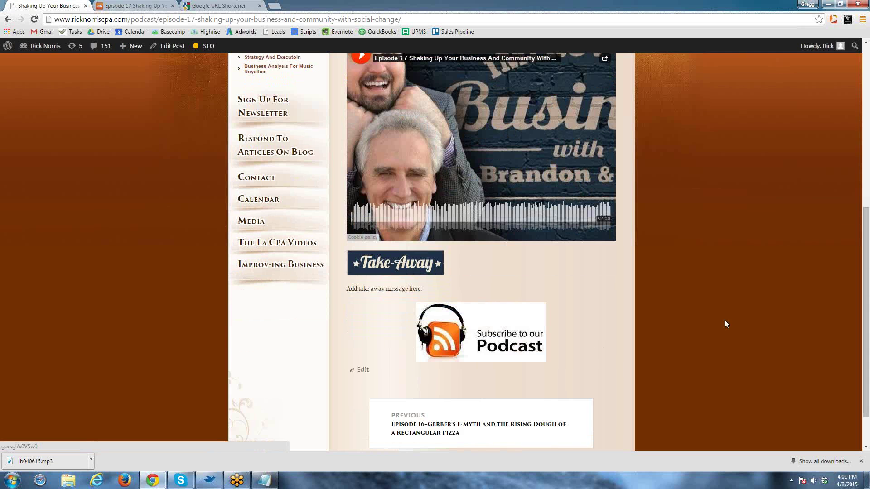